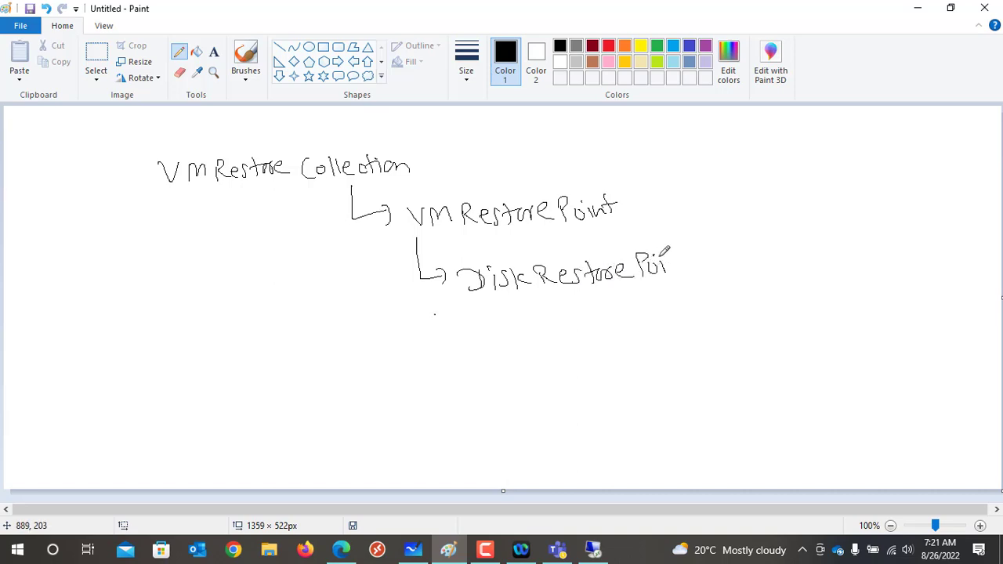
# Draw a check mark beside "VMRestore Collection" in the sketch and switch to the restore point limitations notes in Microsoft Whiteboard
pyautogui.moveTo(420, 166); pyautogui.dragTo(459, 148)
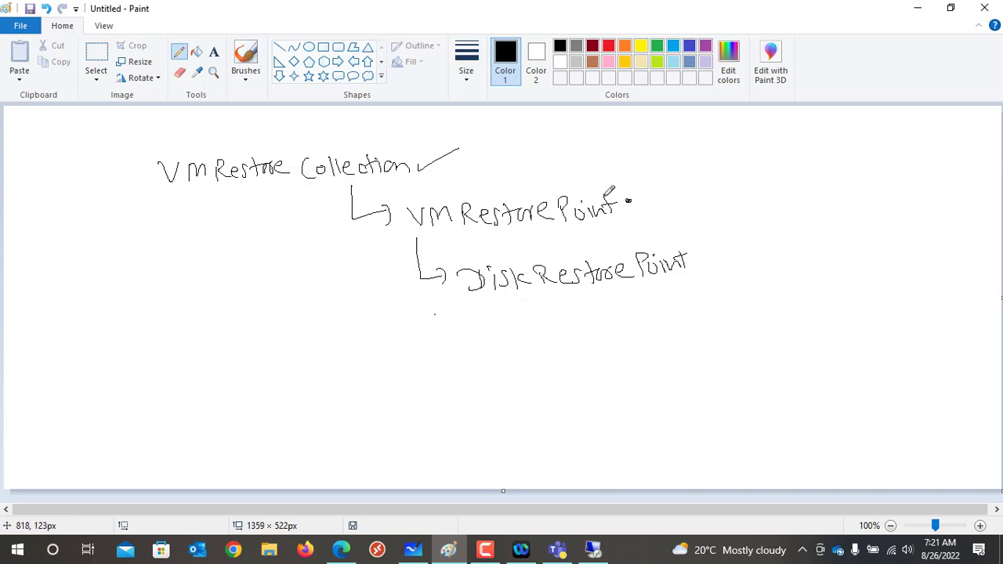
pyautogui.click(412, 548)
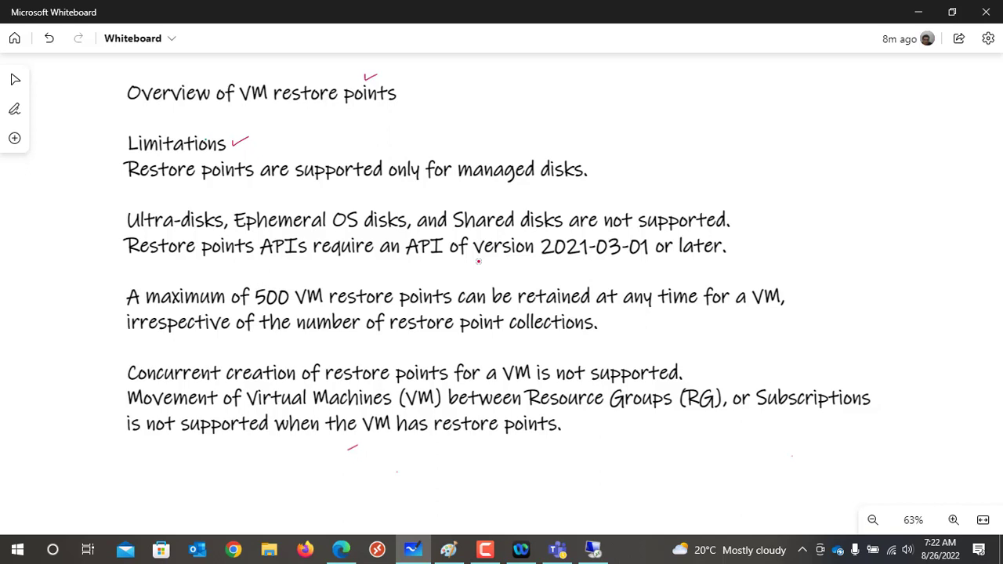
# In the virtual machine's Remote Desktop session, open the "Add bEFORE Restore Point" text file, read its contents and close it
pyautogui.click(341, 550)
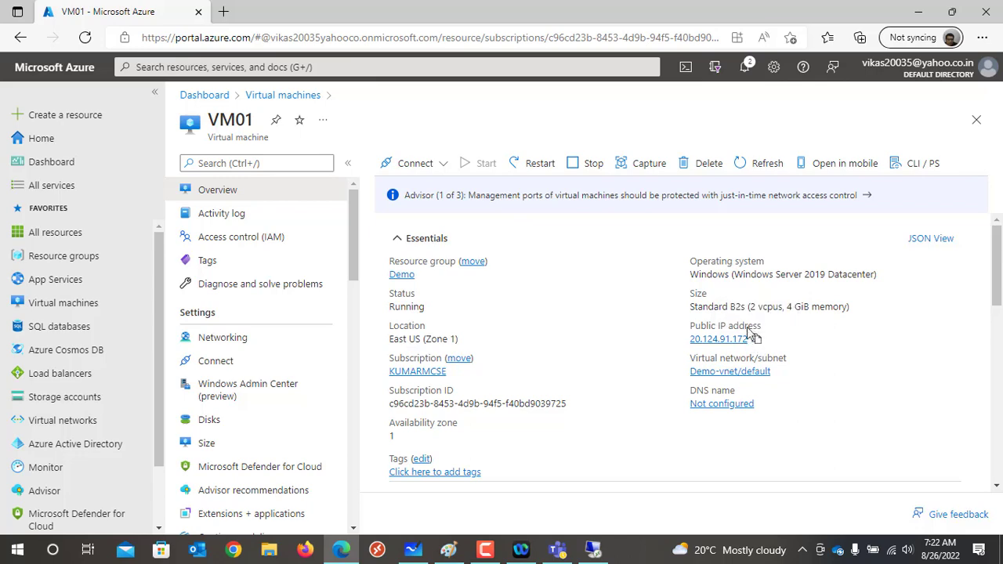
pyautogui.moveTo(600, 553)
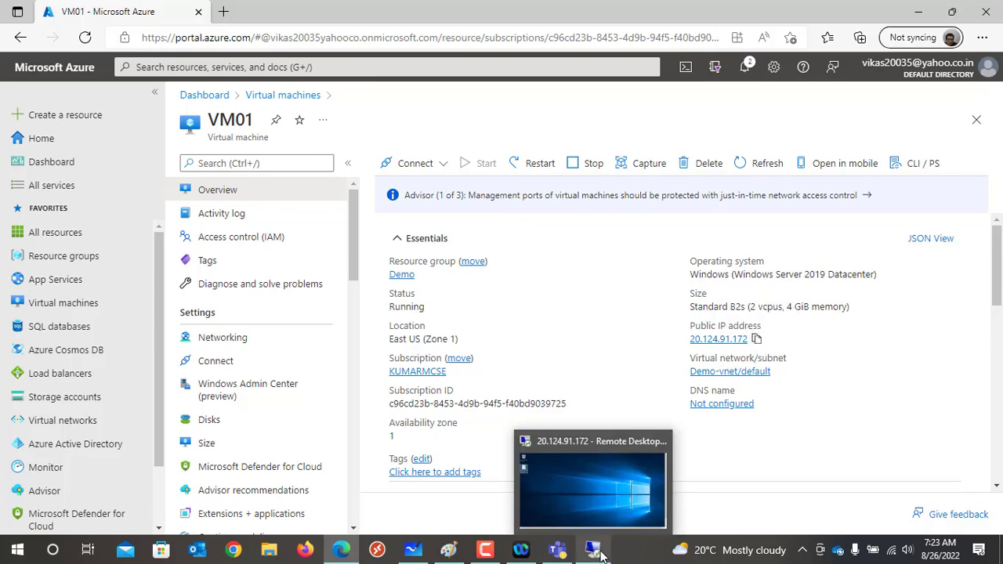
pyautogui.click(591, 505)
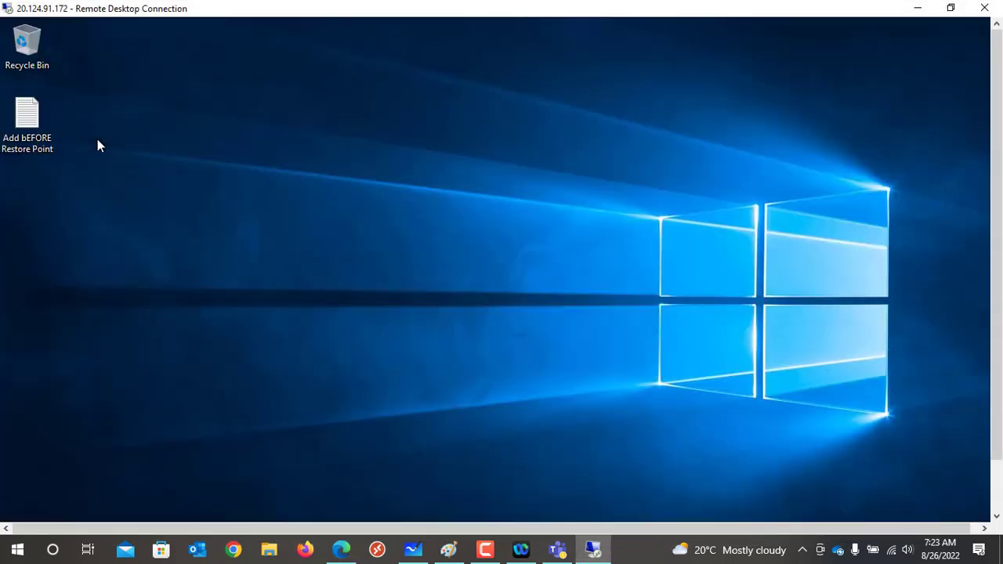
pyautogui.doubleClick(44, 147)
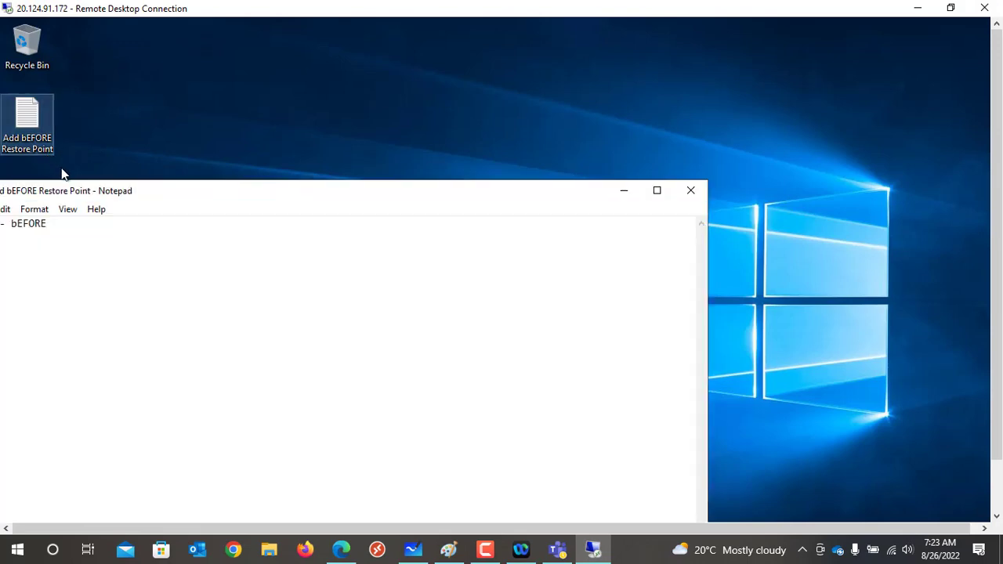
pyautogui.moveTo(100, 191); pyautogui.dragTo(195, 190)
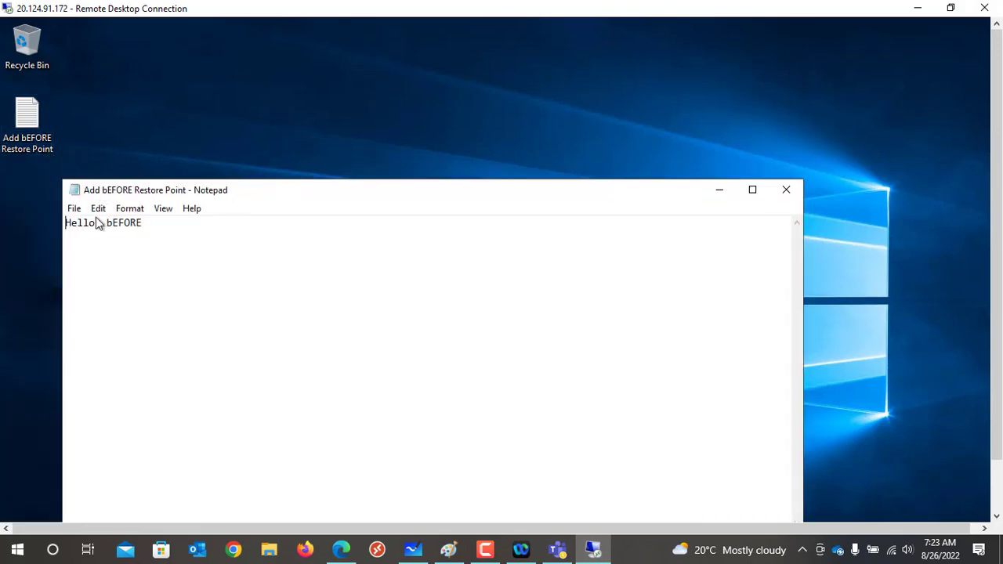
pyautogui.click(784, 191)
# Switch to the Azure portal in the browser, find Restore Point Collection among the new resources and start creating one
pyautogui.click(349, 540)
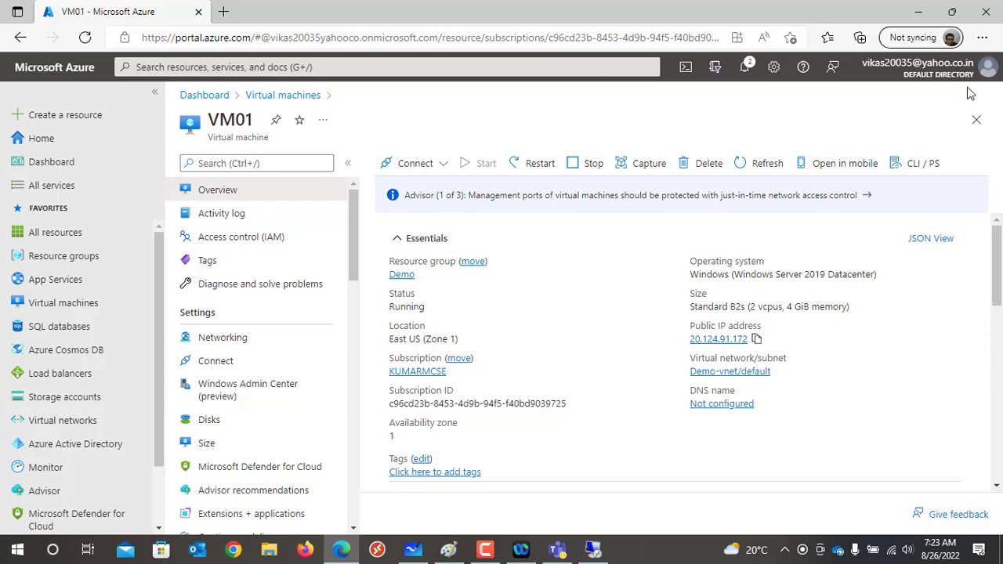
pyautogui.click(69, 114)
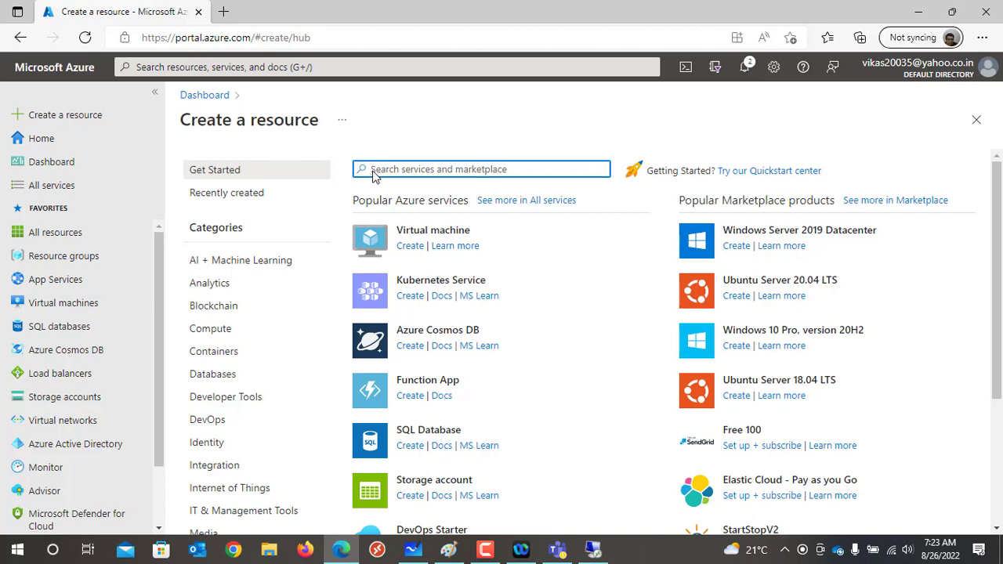
pyautogui.write('RESTOR')
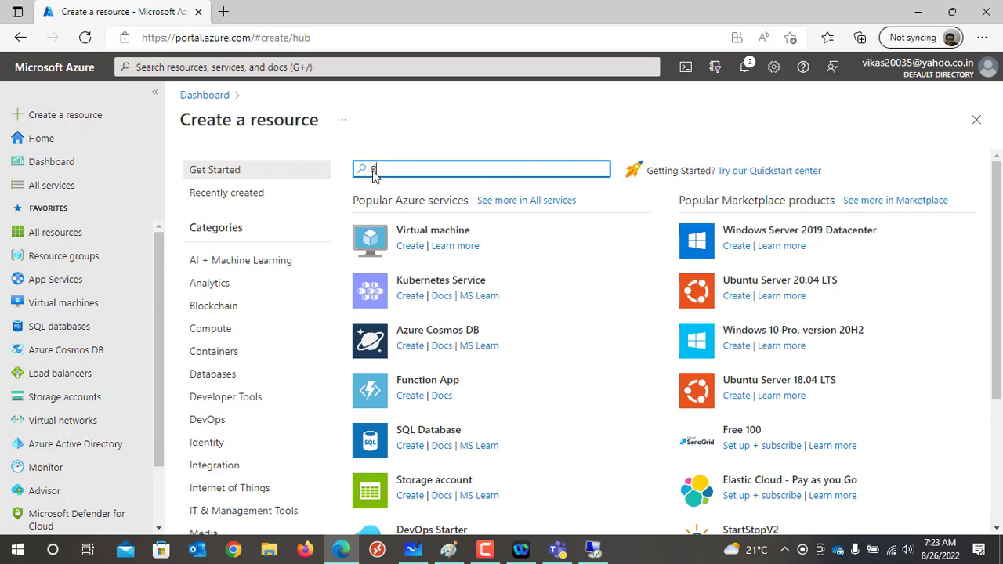
pyautogui.write('E POINT')
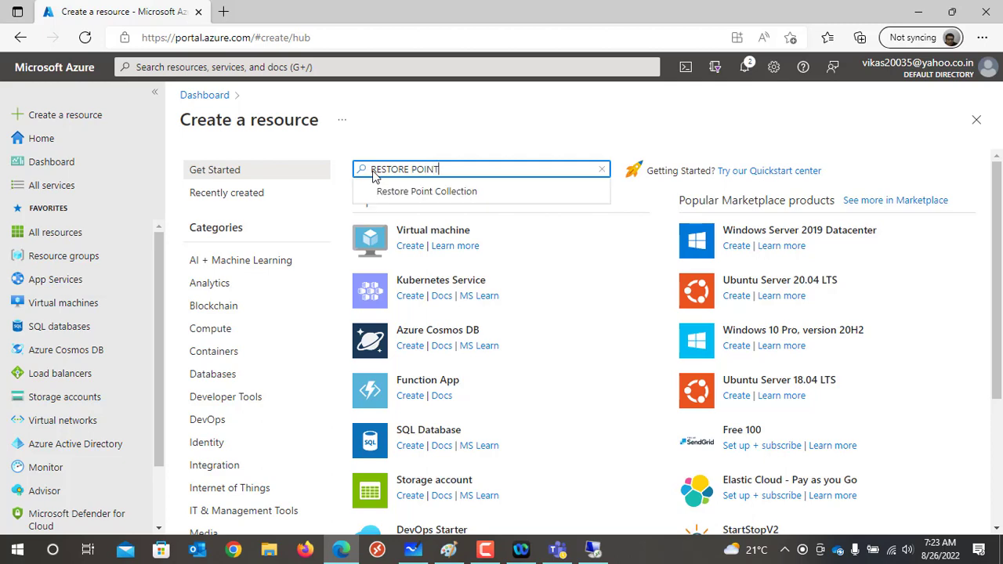
pyautogui.click(431, 196)
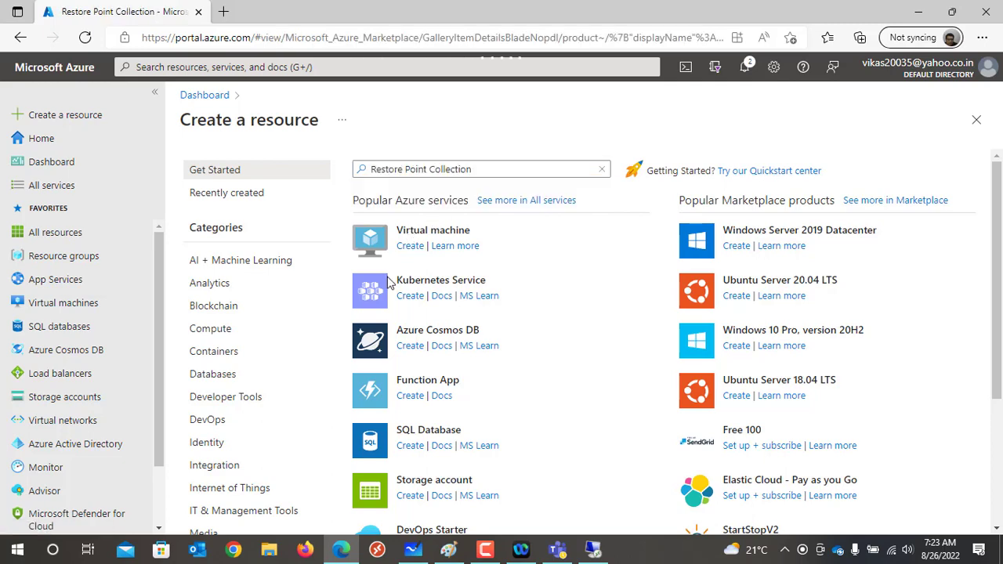
pyautogui.moveTo(196, 340); pyautogui.dragTo(527, 343)
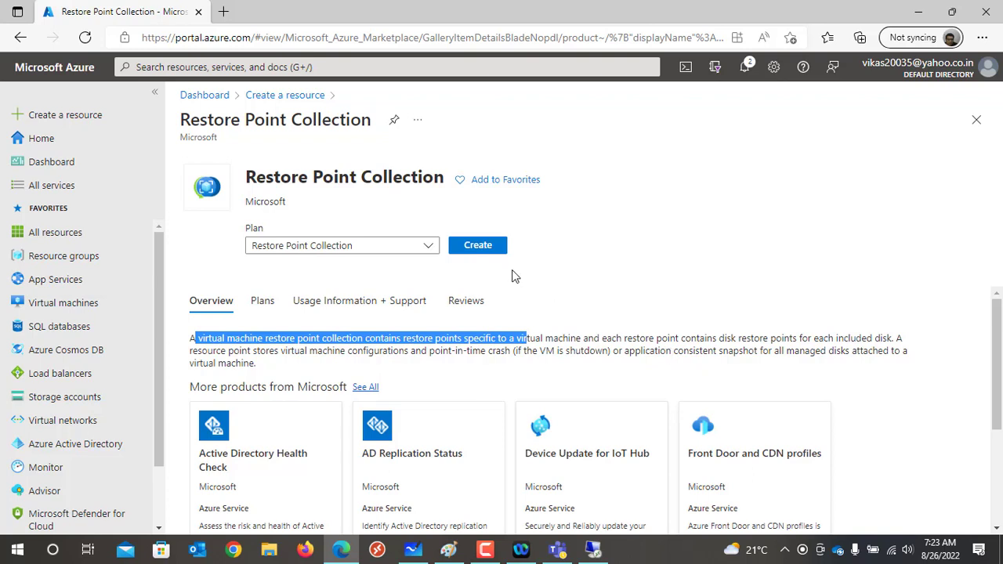
pyautogui.click(476, 245)
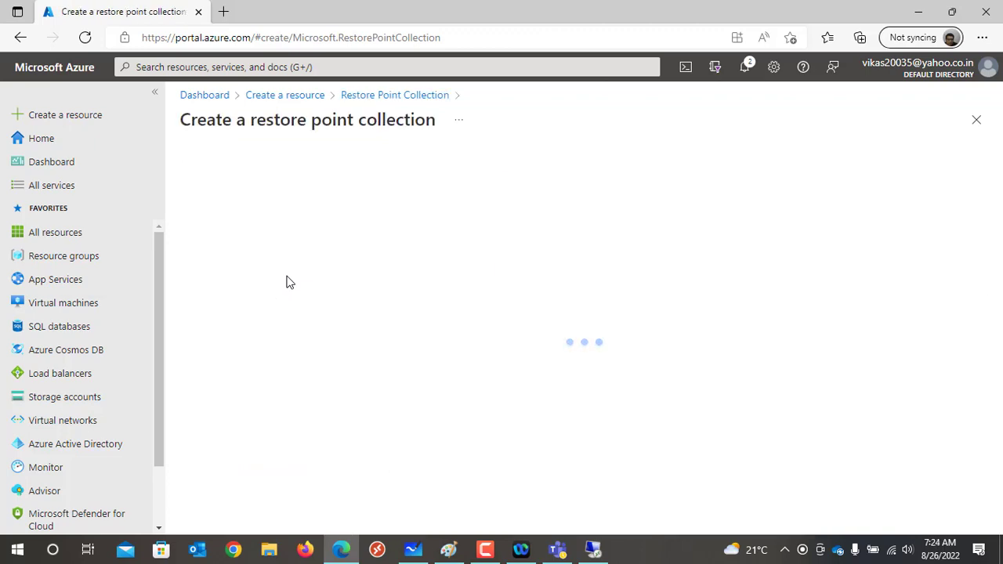
# Set the resource group to Demo and name the collection "Restore-Point-Collection-" followed by the owner's name
pyautogui.click(466, 361)
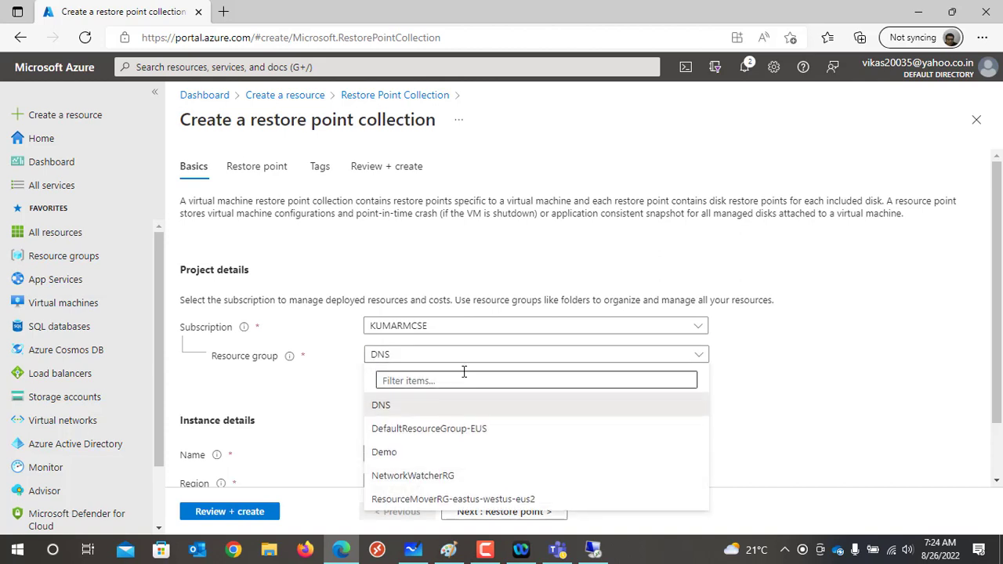
pyautogui.click(433, 449)
pyautogui.scroll(-1, 357, 381)
pyautogui.click(410, 387)
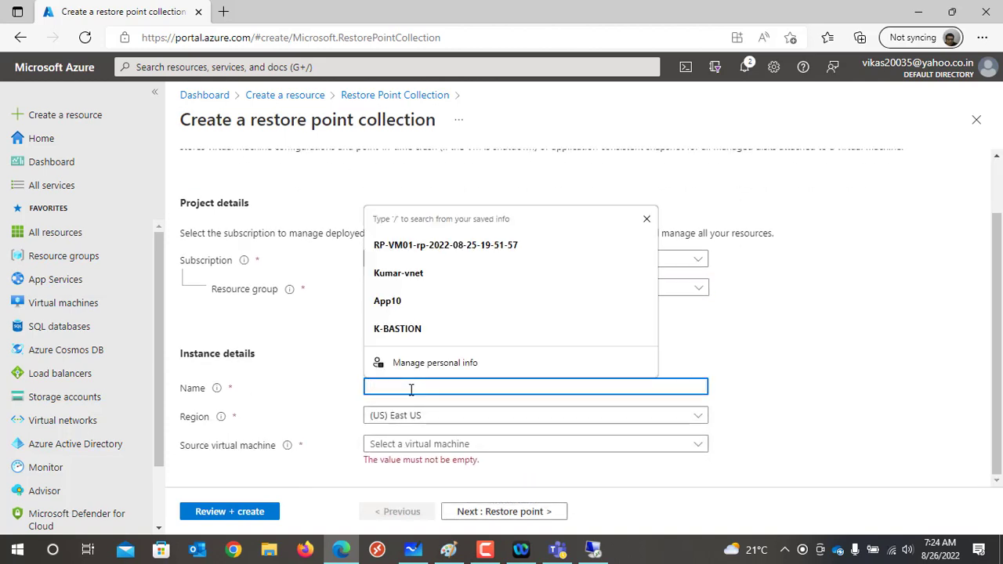
pyautogui.write('r')
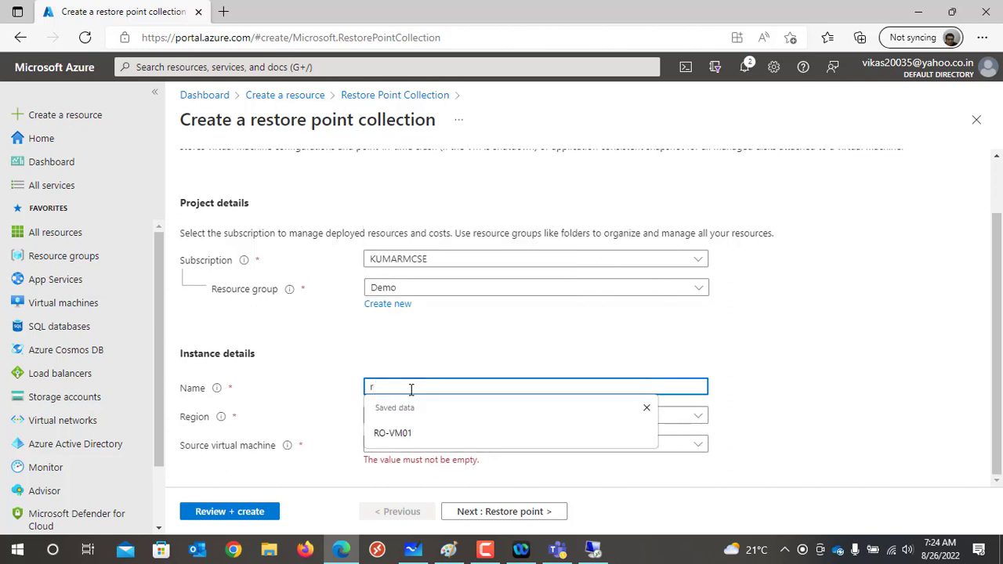
pyautogui.write('ESTORE-')
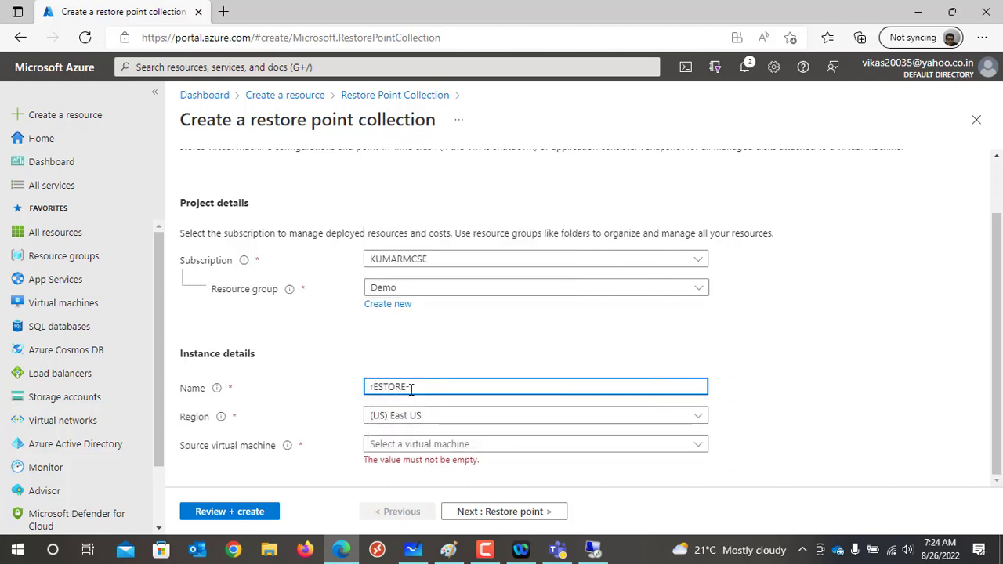
pyautogui.press('BackSpace')
pyautogui.press('BackSpace')
pyautogui.press('BackSpace')
pyautogui.press('BackSpace')
pyautogui.press('BackSpace')
pyautogui.press('BackSpace')
pyautogui.press('BackSpace')
pyautogui.press('BackSpace')
pyautogui.write('rE')
pyautogui.press('BackSpace')
pyautogui.press('BackSpace')
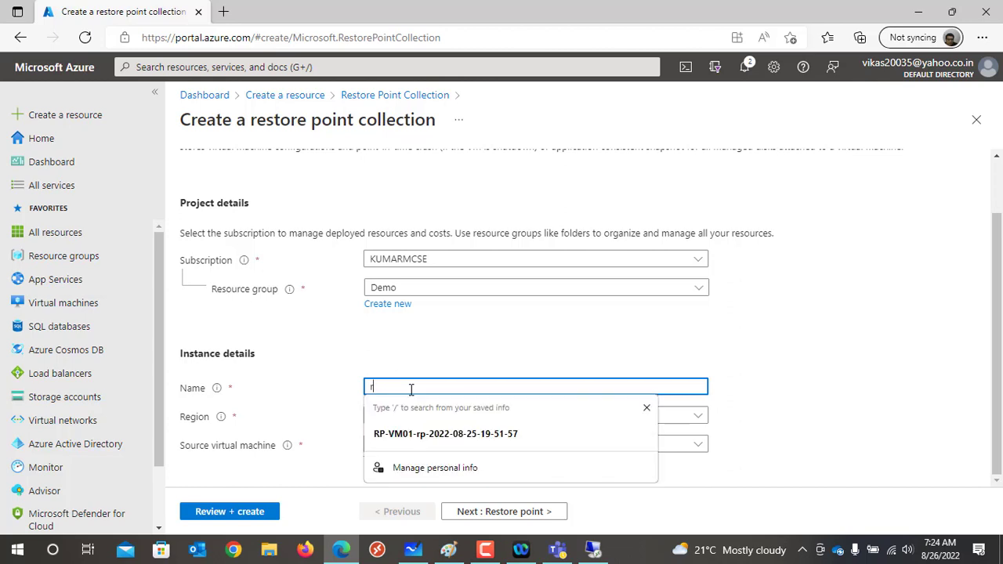
pyautogui.write('r')
pyautogui.press('BackSpace')
pyautogui.write('Res')
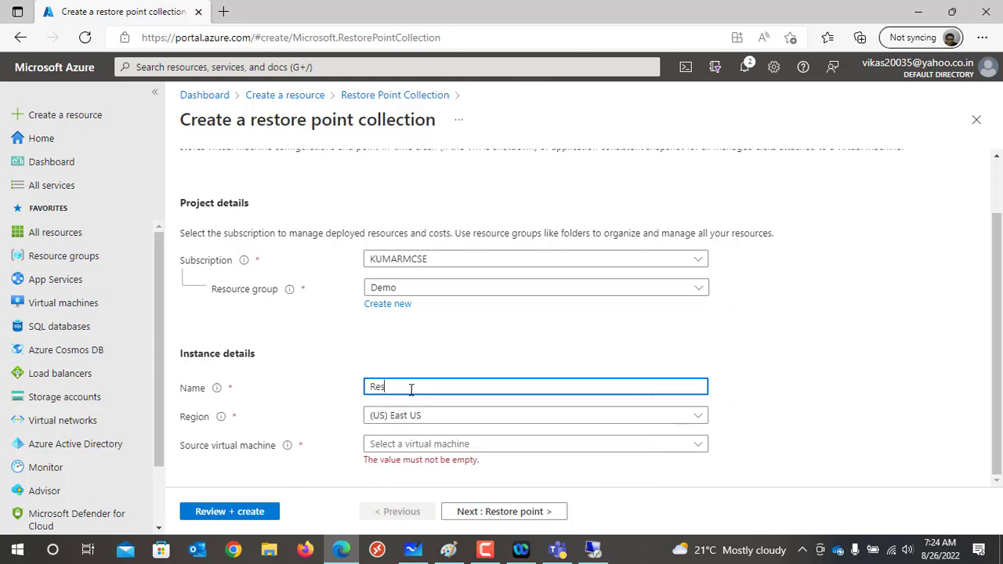
pyautogui.write('tore-Point-Collection-Kumar')
# Choose VM01 as the source virtual machine for the restore point collection
pyautogui.click(465, 445)
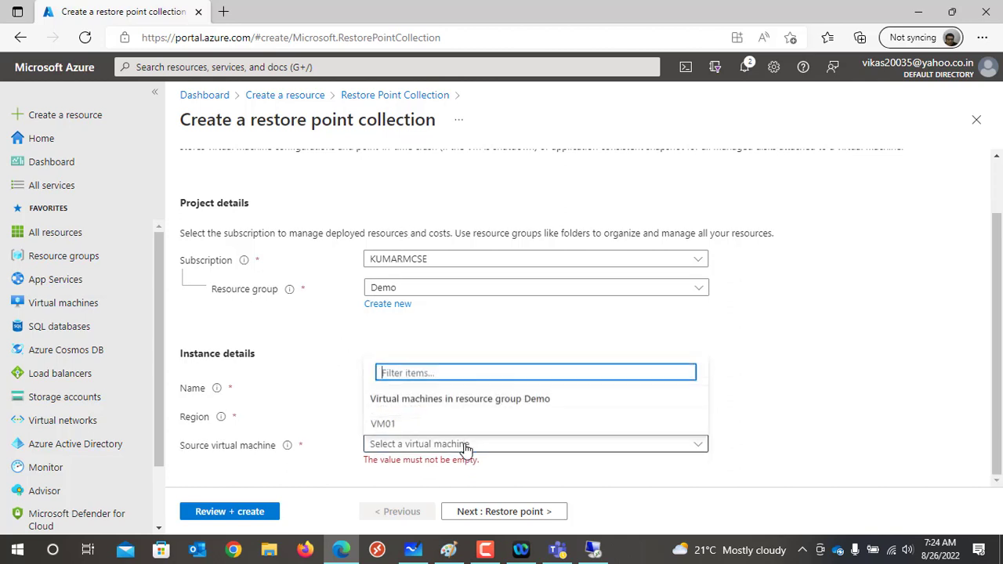
pyautogui.click(408, 426)
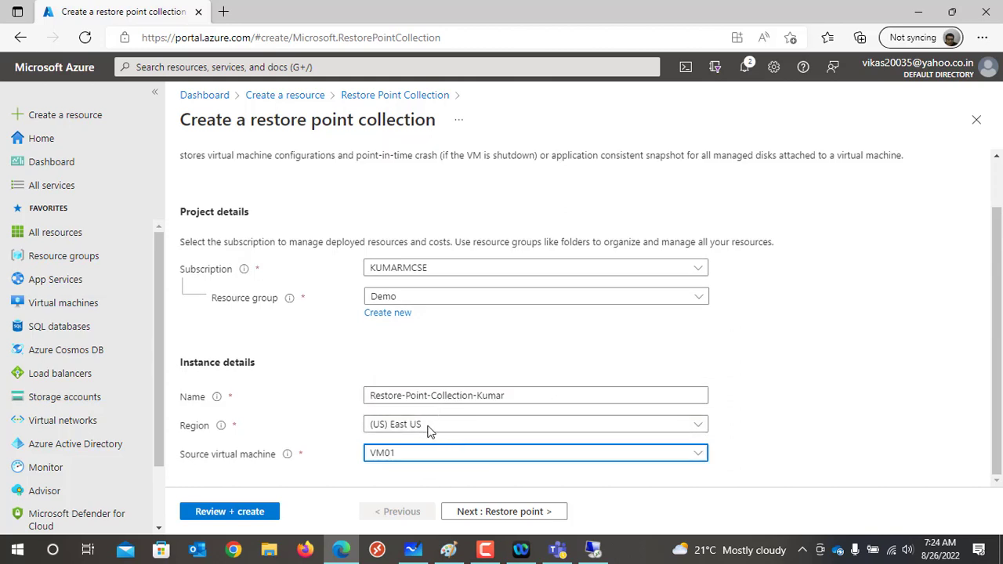
pyautogui.click(396, 462)
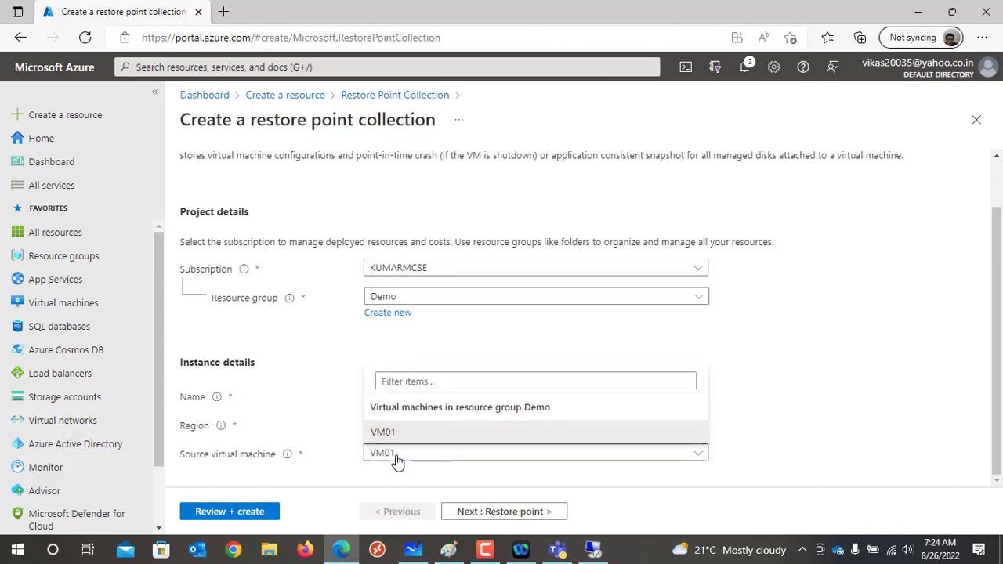
pyautogui.click(398, 462)
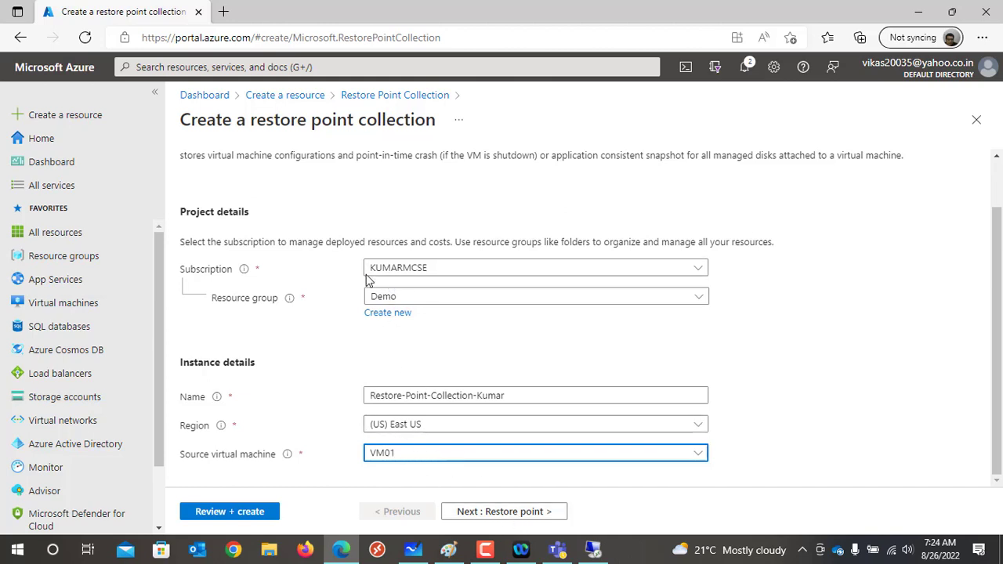
# Proceed to the restore point settings, check the included disks, and insert "VM01-" before the owner's name in the restore point name
pyautogui.click(506, 513)
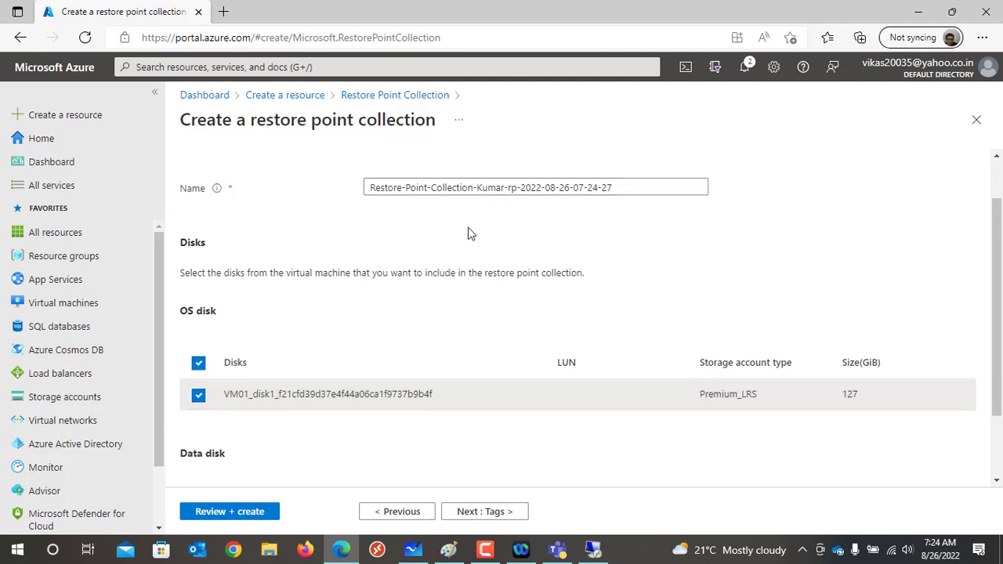
pyautogui.scroll(-1, 468, 228)
pyautogui.scroll(2, 467, 228)
pyautogui.scroll(-2, 413, 338)
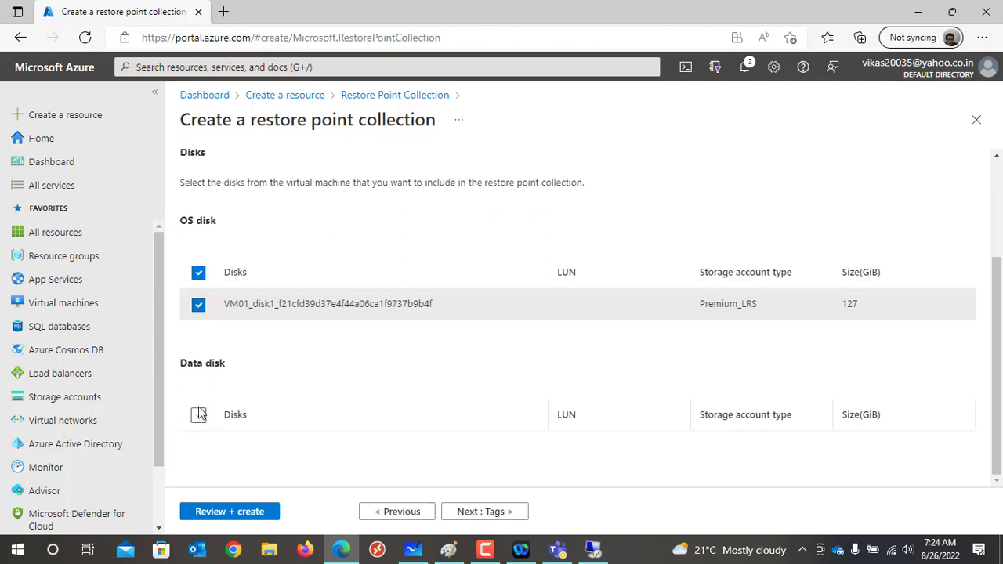
pyautogui.scroll(2, 381, 286)
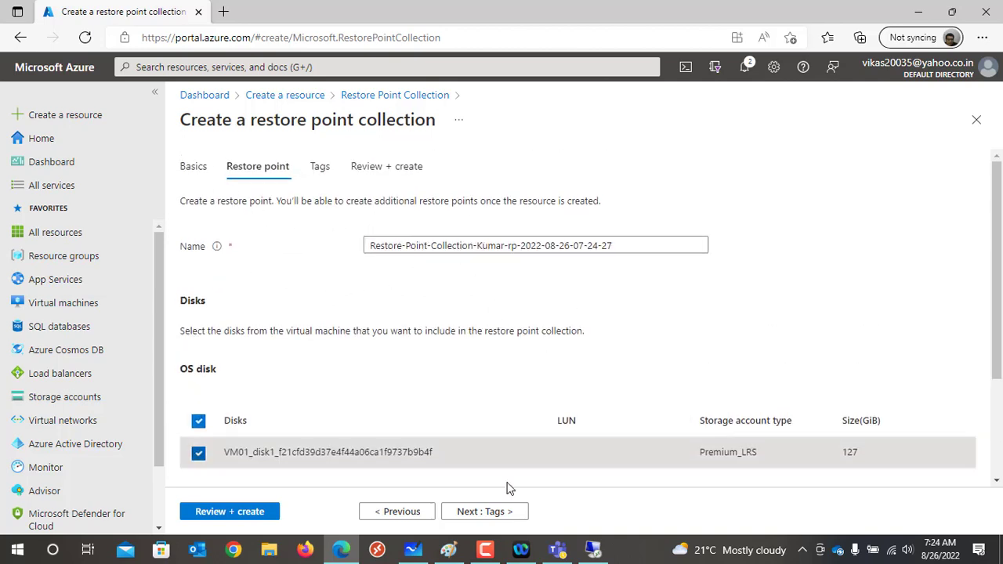
pyautogui.click(475, 247)
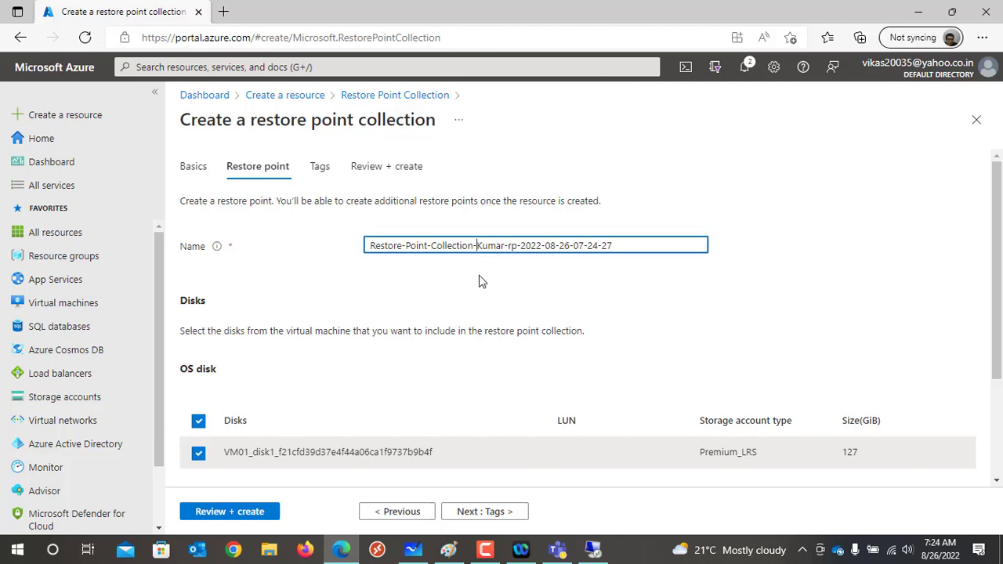
pyautogui.write('01')
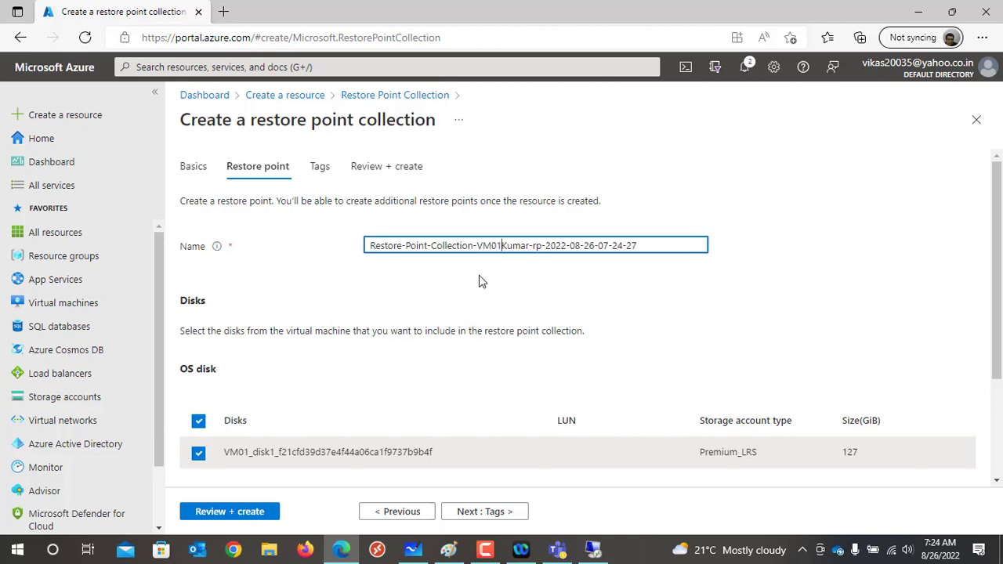
pyautogui.write('-')
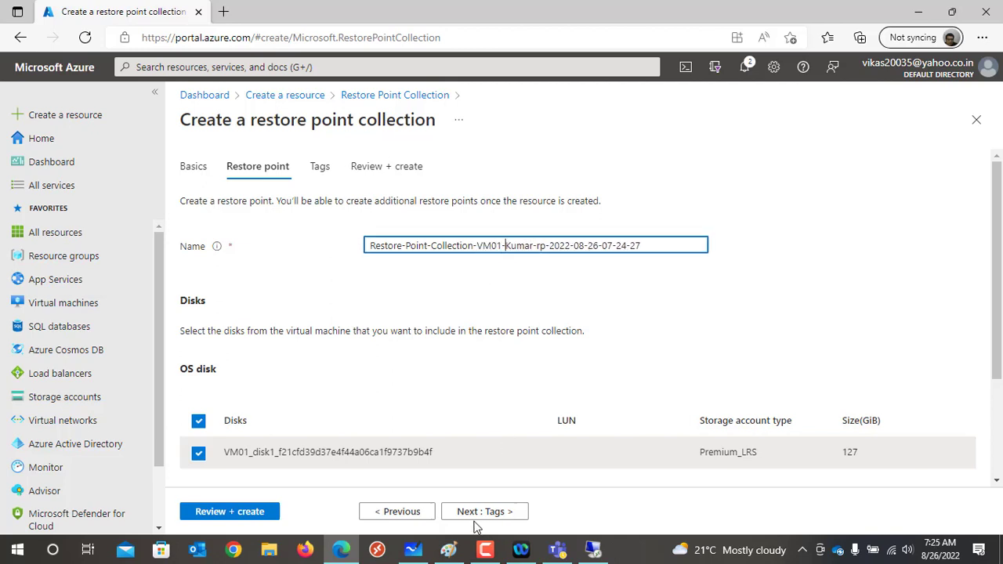
# Validate the restore point collection's configuration, rechecking its project and instance details before validating it again
pyautogui.click(244, 511)
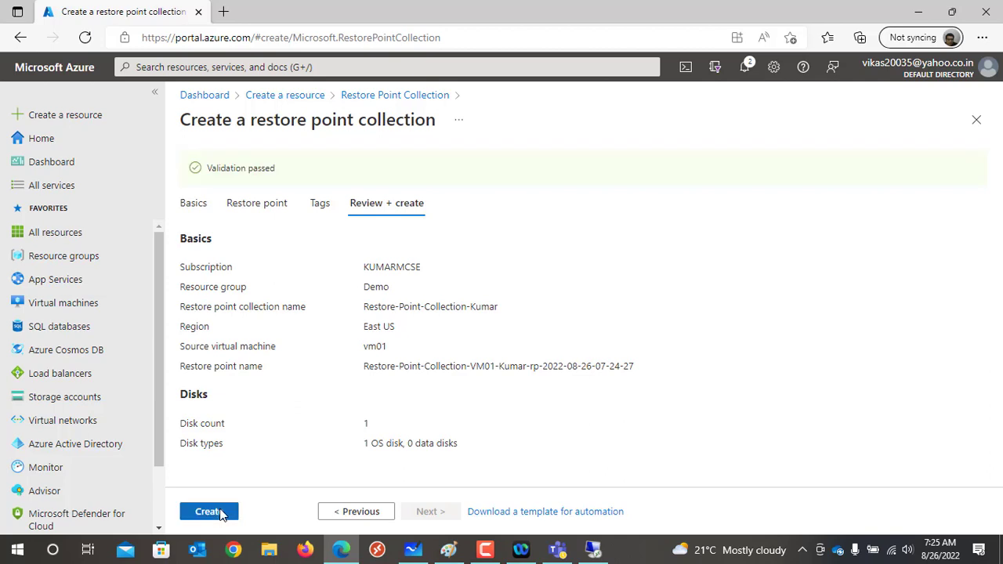
pyautogui.moveTo(547, 366); pyautogui.dragTo(627, 366)
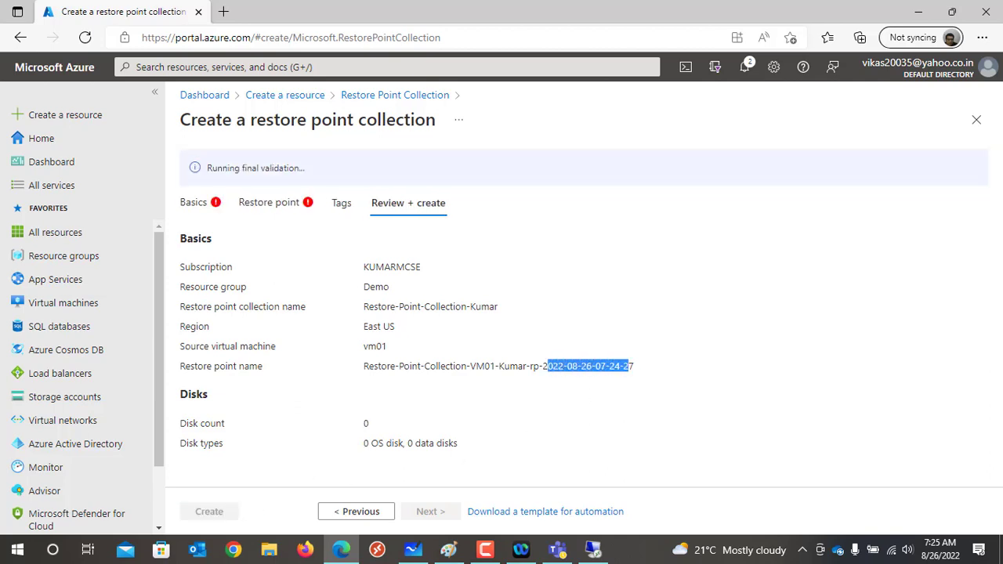
pyautogui.click(200, 205)
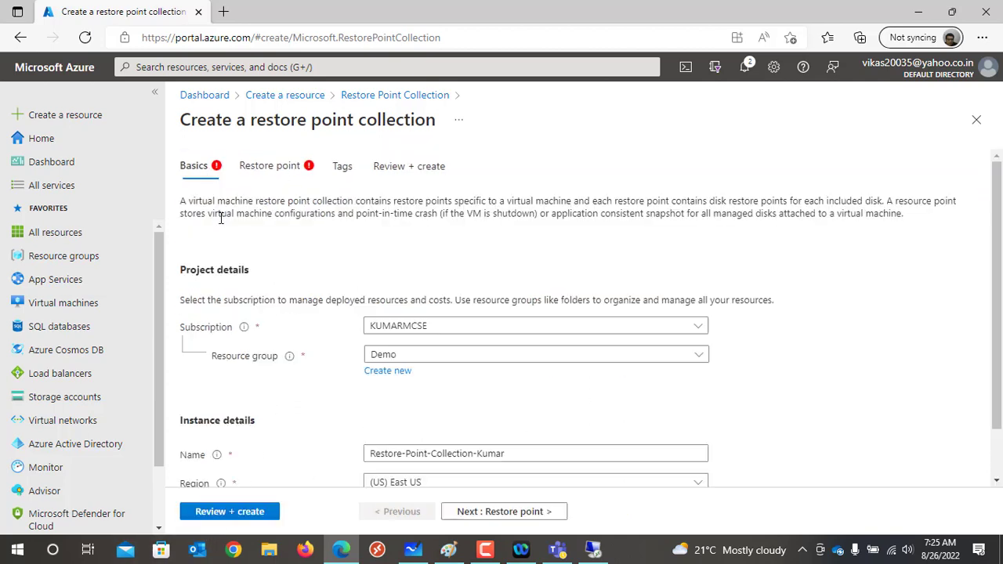
pyautogui.scroll(-1, 264, 424)
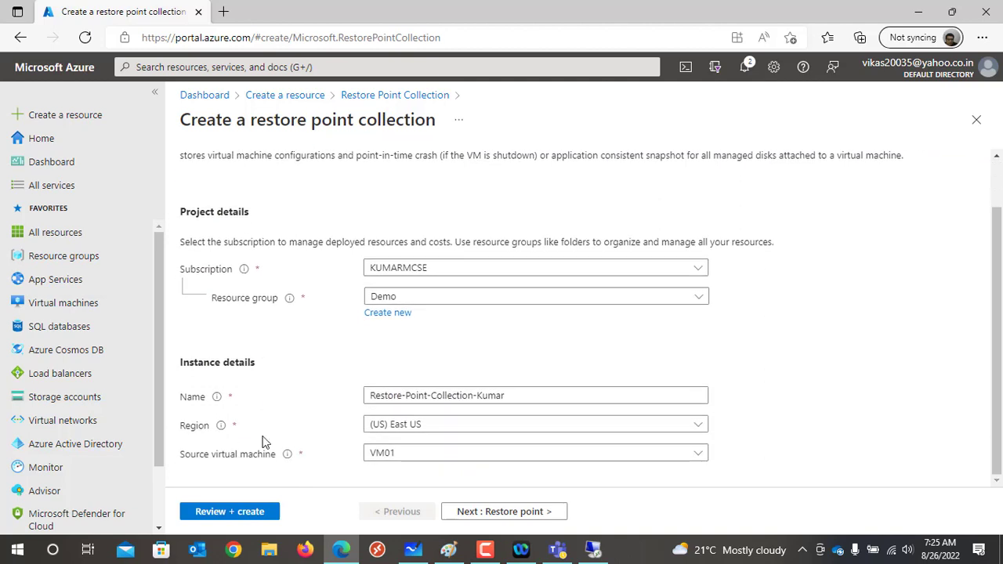
pyautogui.click(230, 512)
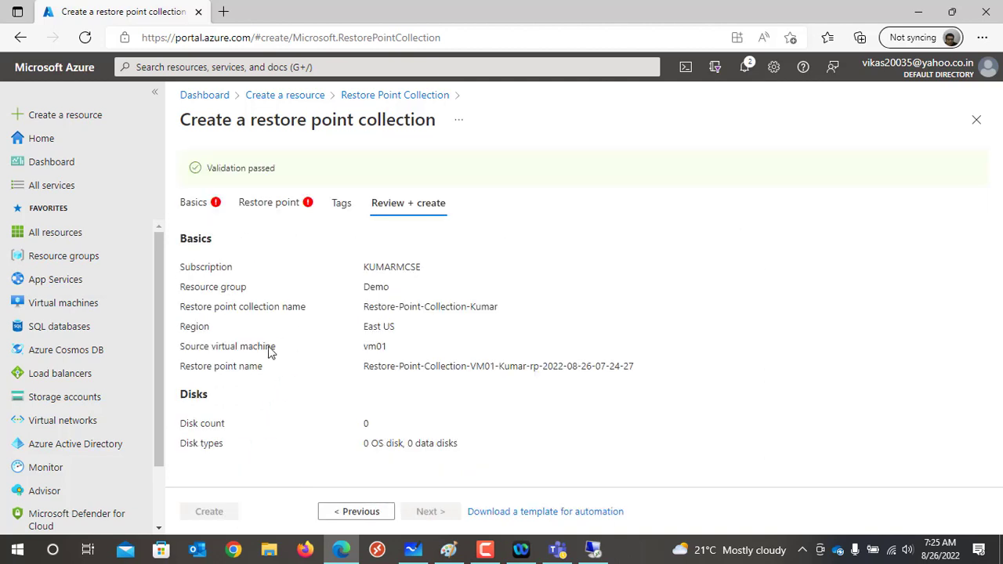
# Return to the restore point settings, recheck the project details, and include VM01's OS disk in the restore point
pyautogui.click(271, 204)
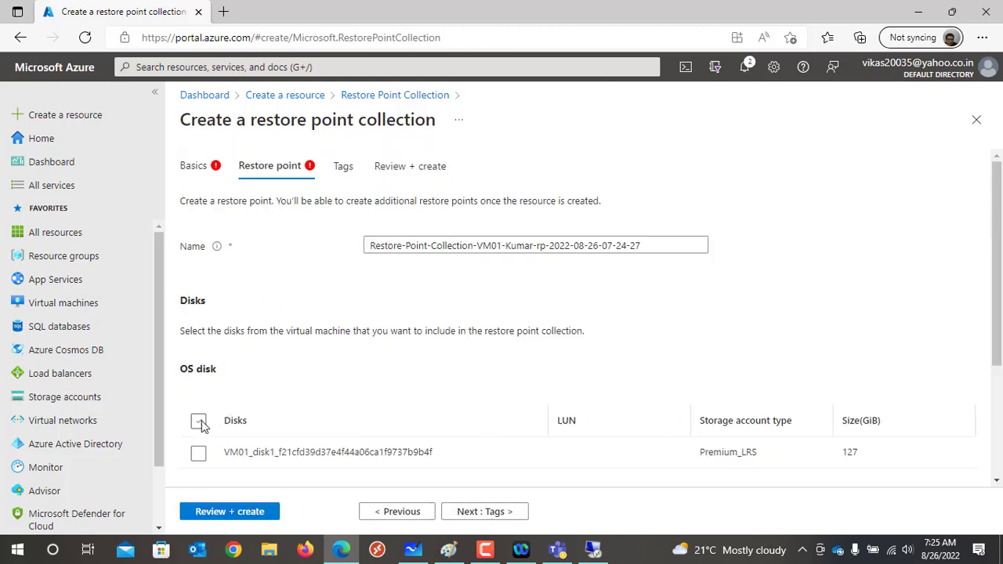
pyautogui.click(193, 166)
pyautogui.scroll(-2, 235, 310)
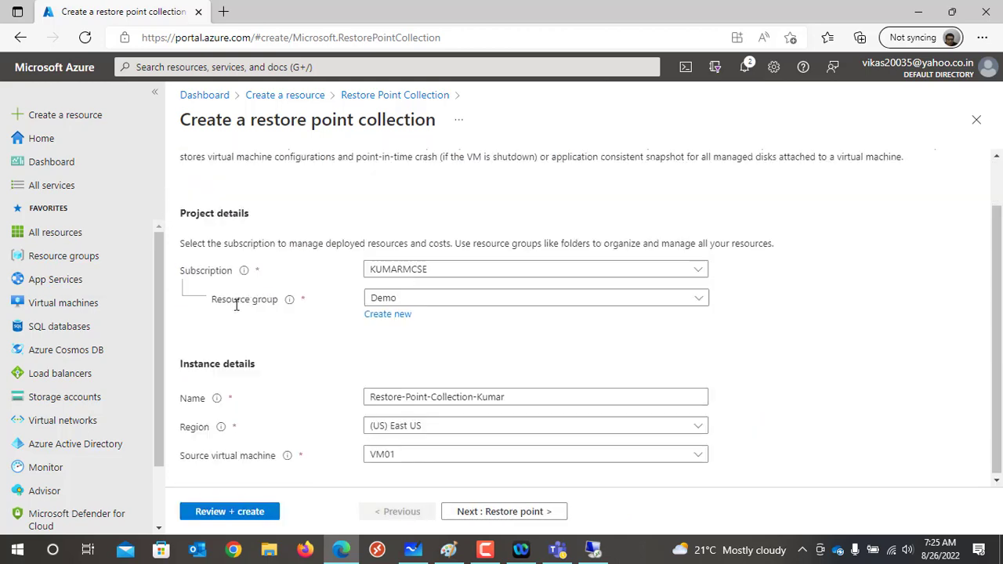
pyautogui.click(495, 513)
pyautogui.click(198, 364)
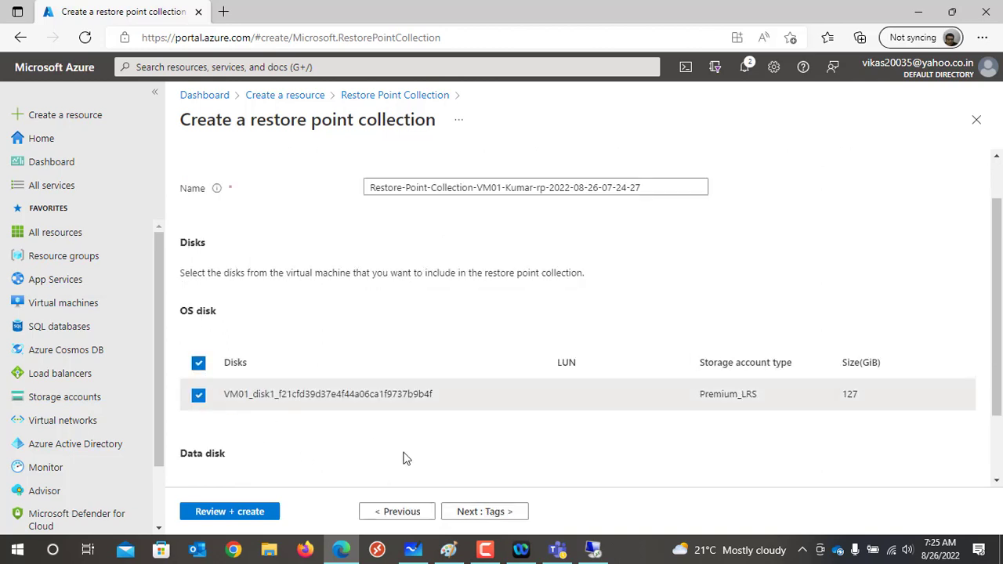
# Continue past the tags without adding any, validate the configuration, and create the restore point collection
pyautogui.click(497, 513)
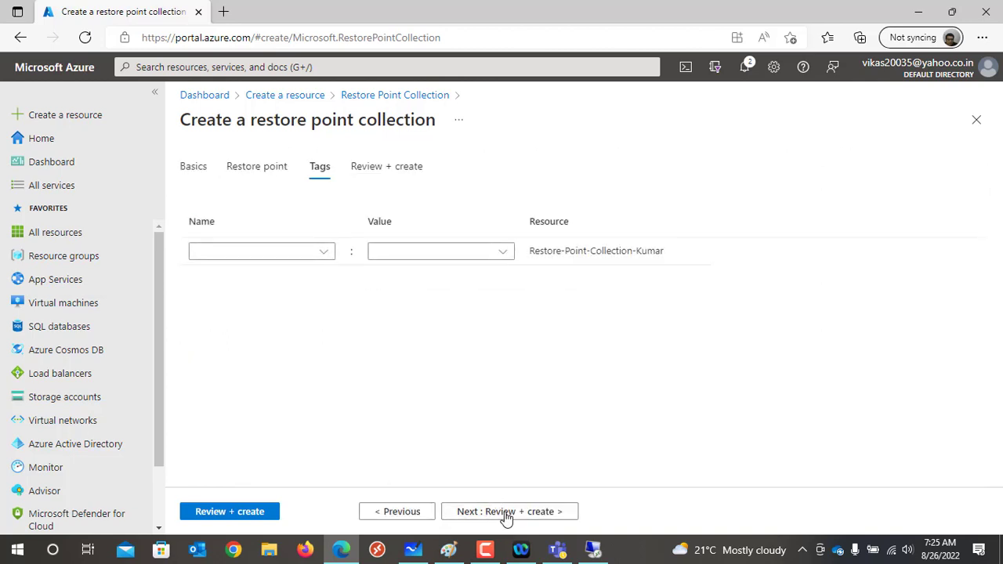
pyautogui.click(504, 511)
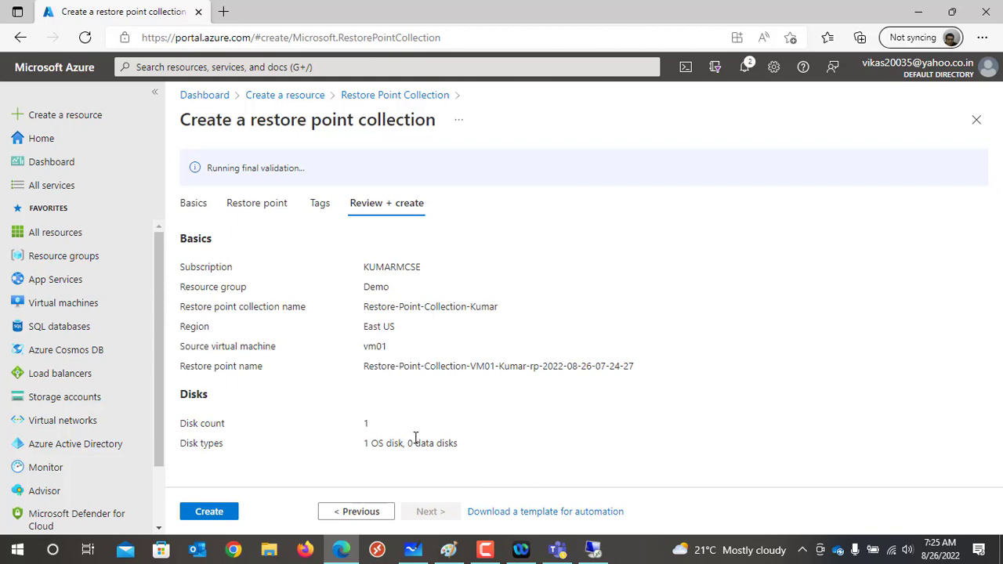
pyautogui.click(213, 511)
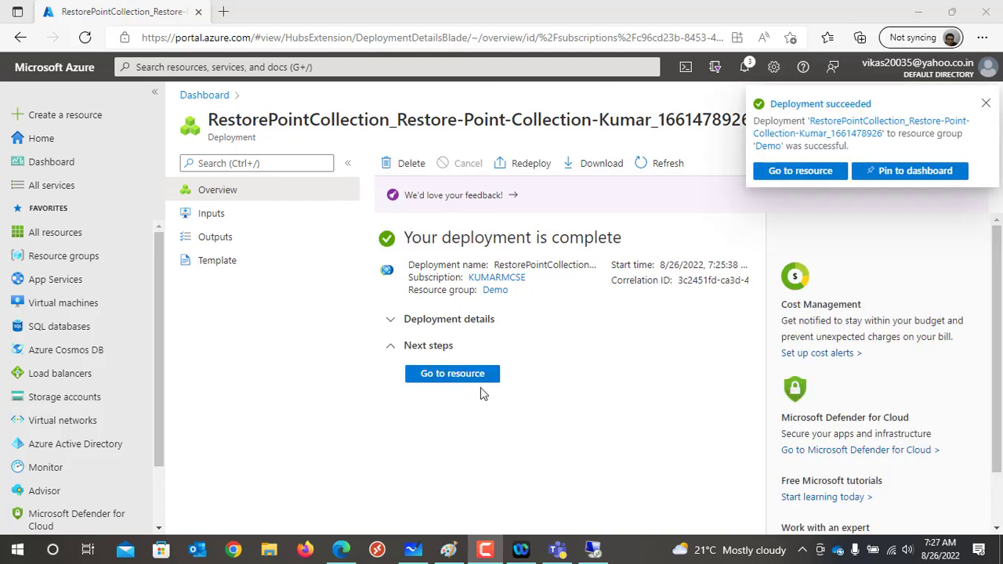
# Examine the restore points list of the deployed collection, widening the name column and selecting the VM01 restore point
pyautogui.click(474, 379)
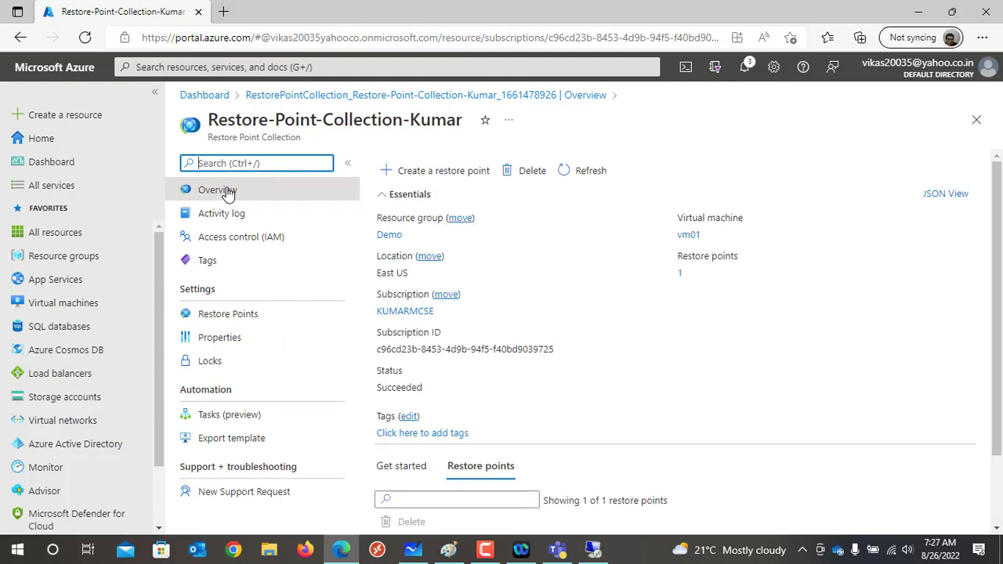
pyautogui.click(233, 316)
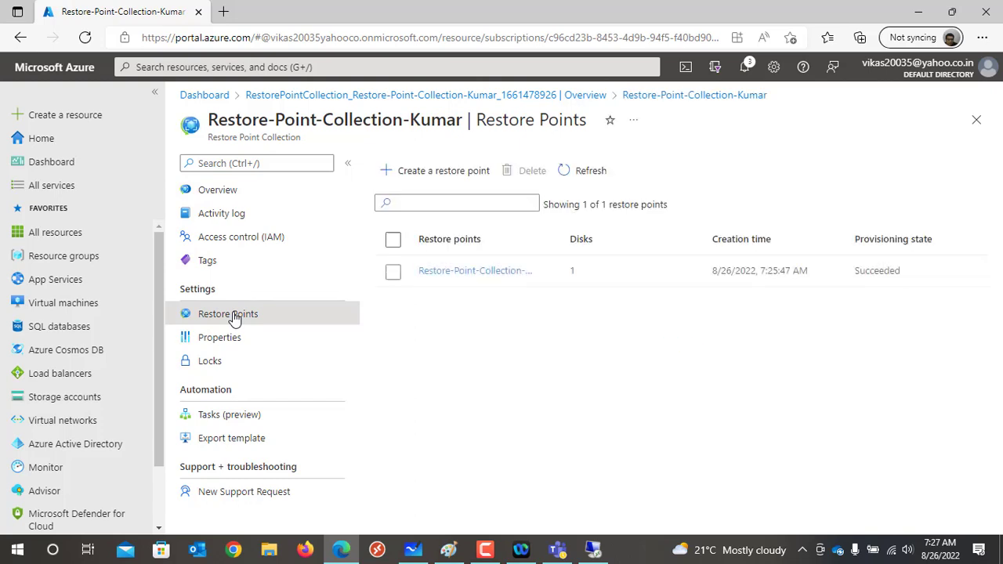
pyautogui.moveTo(564, 238); pyautogui.dragTo(623, 239)
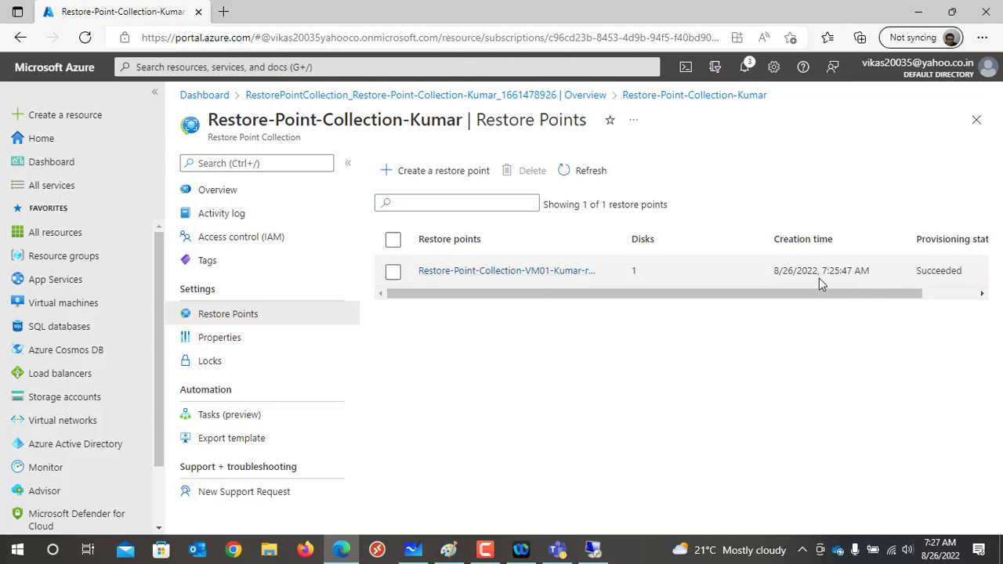
pyautogui.click(861, 274)
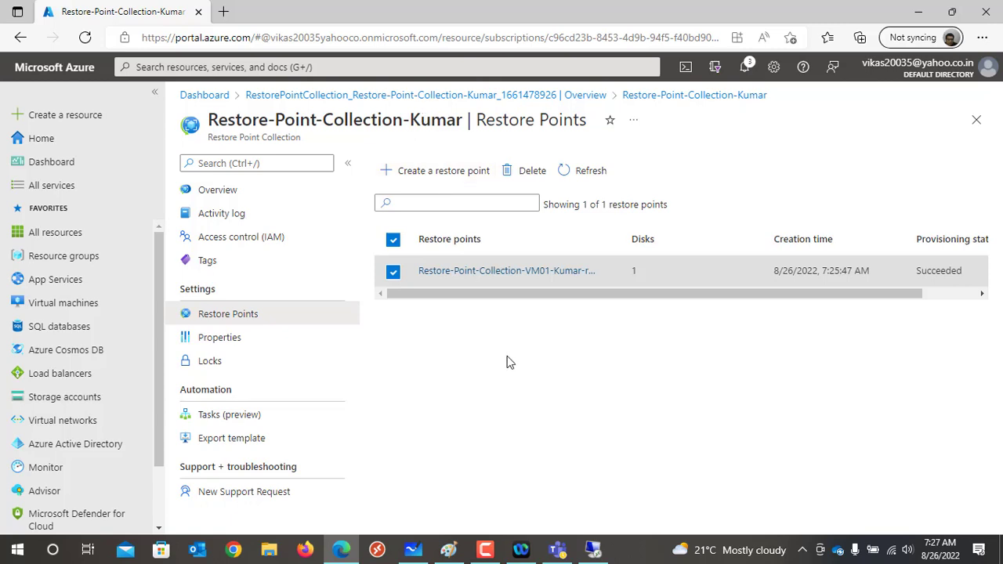
# Switch to the Remote Desktop session and create a text document named "ADD AFTER RESTORE POINT" on the VM's desktop
pyautogui.click(594, 548)
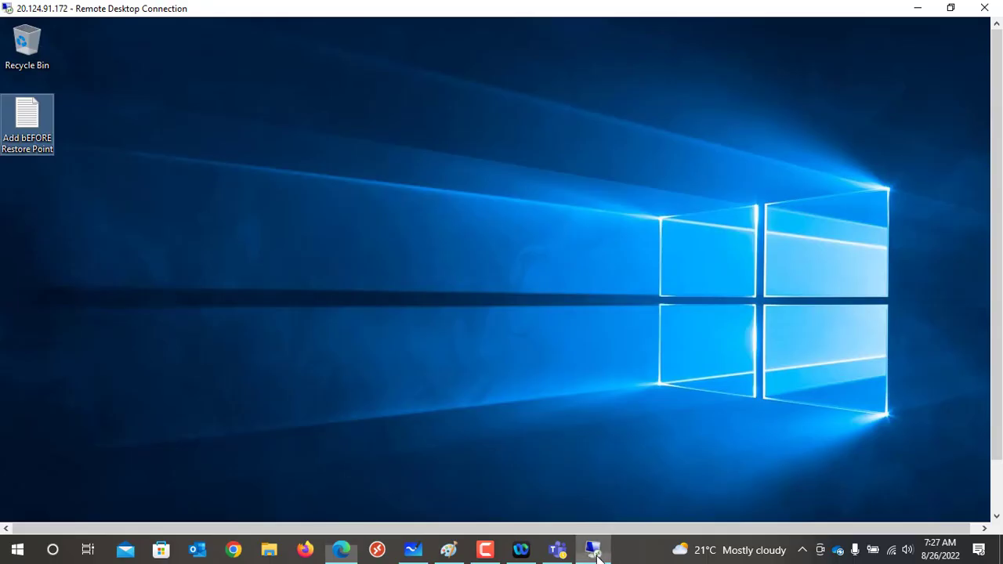
pyautogui.rightClick(94, 240)
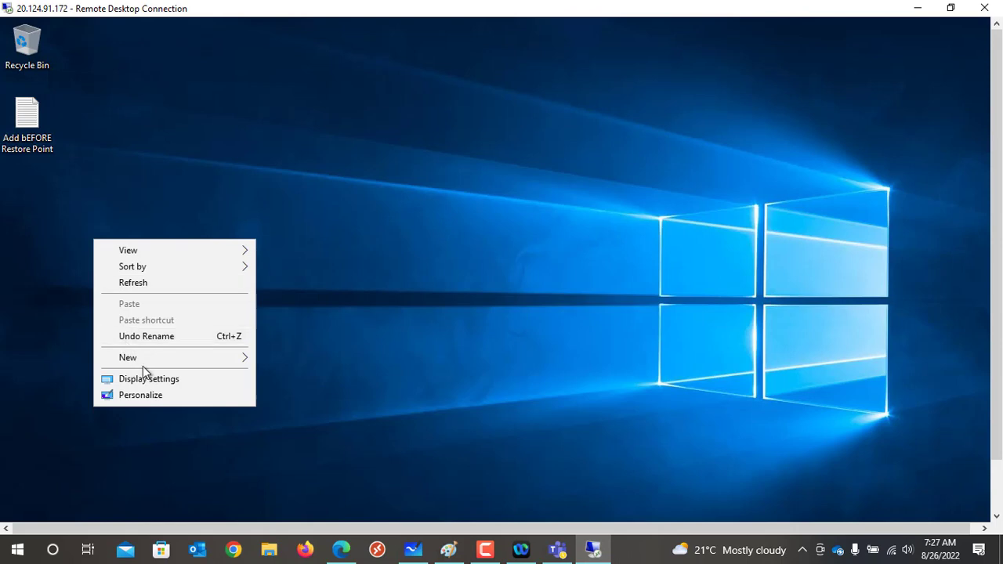
pyautogui.moveTo(145, 362)
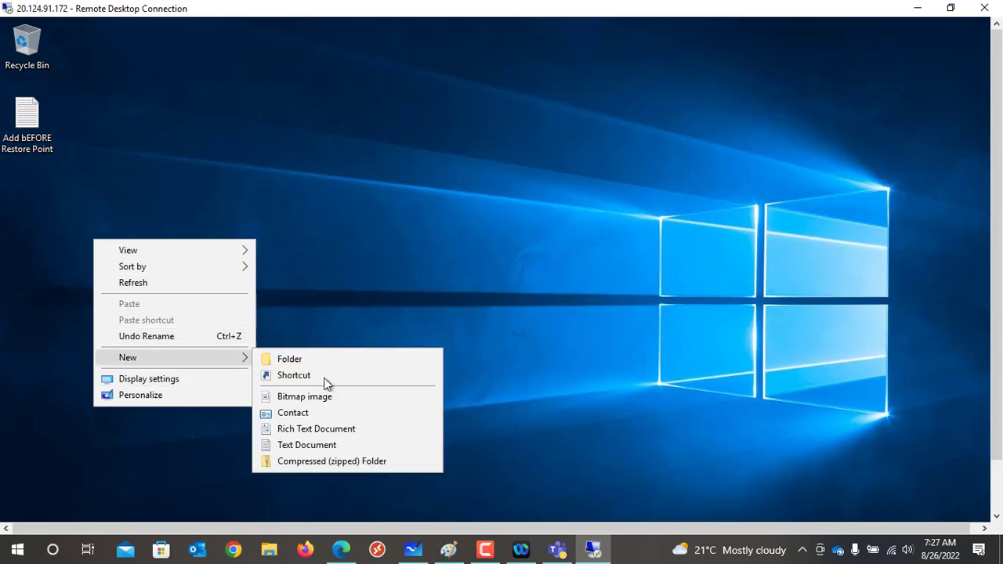
pyautogui.click(320, 445)
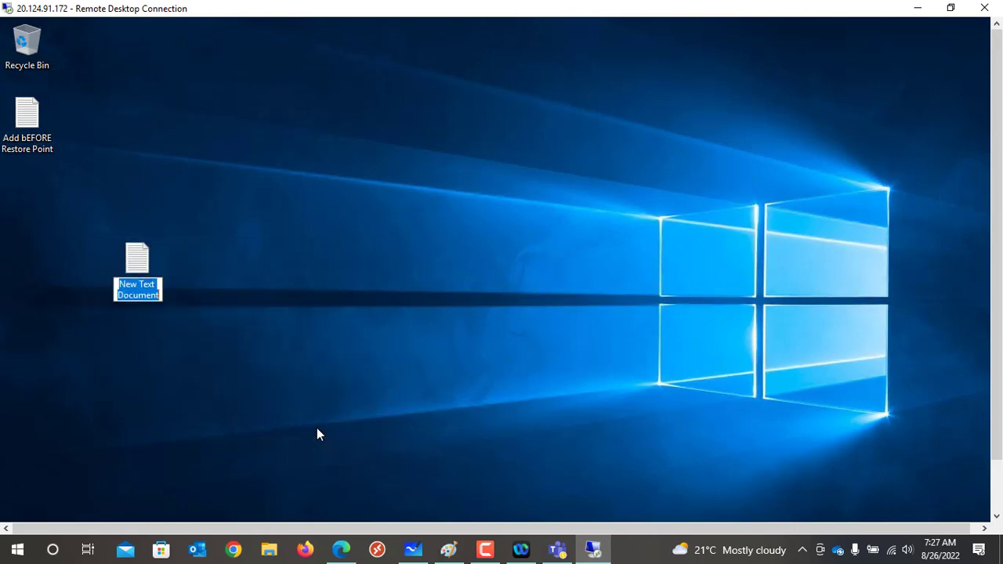
pyautogui.write('ADD')
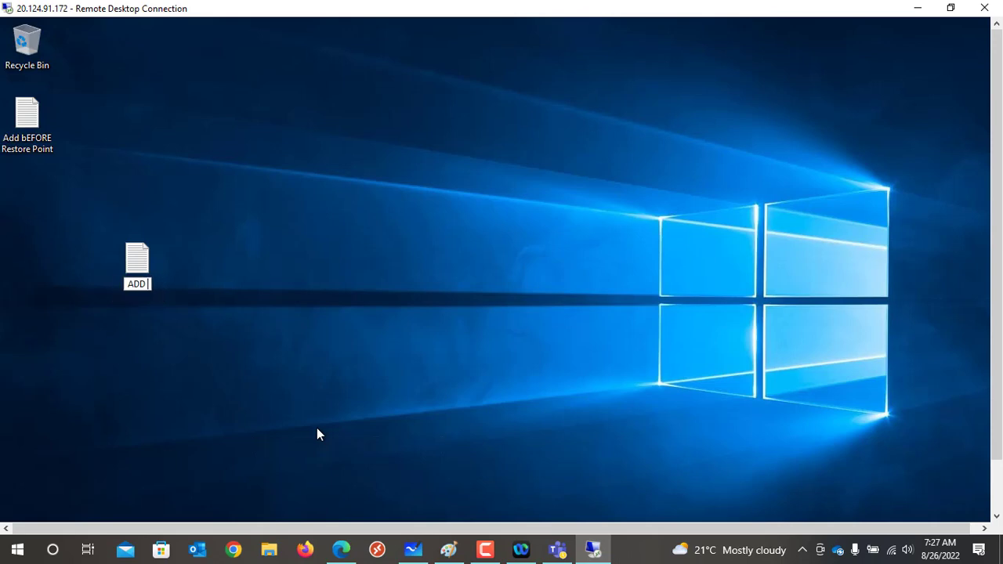
pyautogui.write(' AFTER REST')
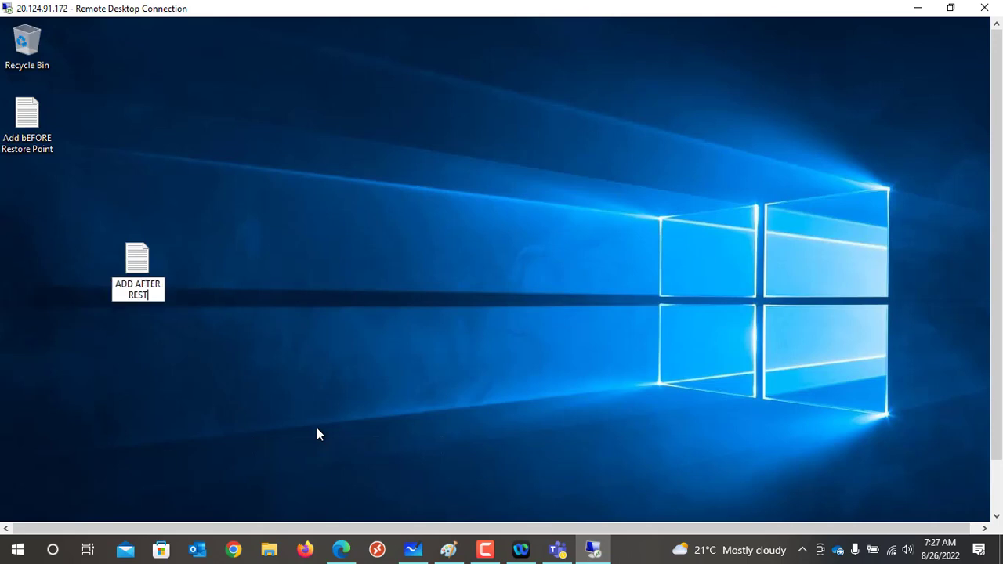
pyautogui.write('ORE POINT')
pyautogui.press('Return')
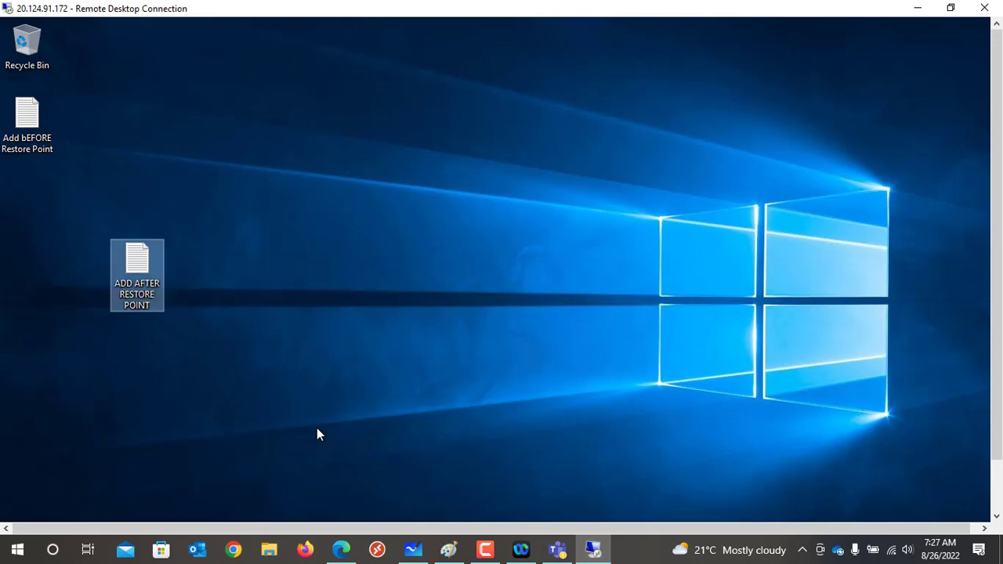
# Write a short text starting with "HELLO AF" in the ADD AFTER RESTORE POINT document, save it and close Notepad
pyautogui.press('Return')
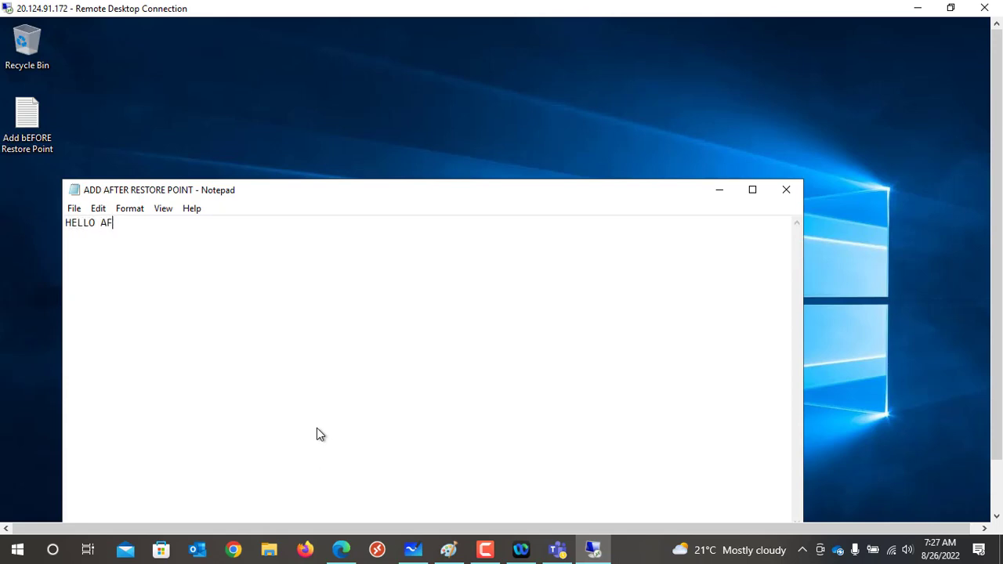
pyautogui.click(786, 192)
pyautogui.click(465, 309)
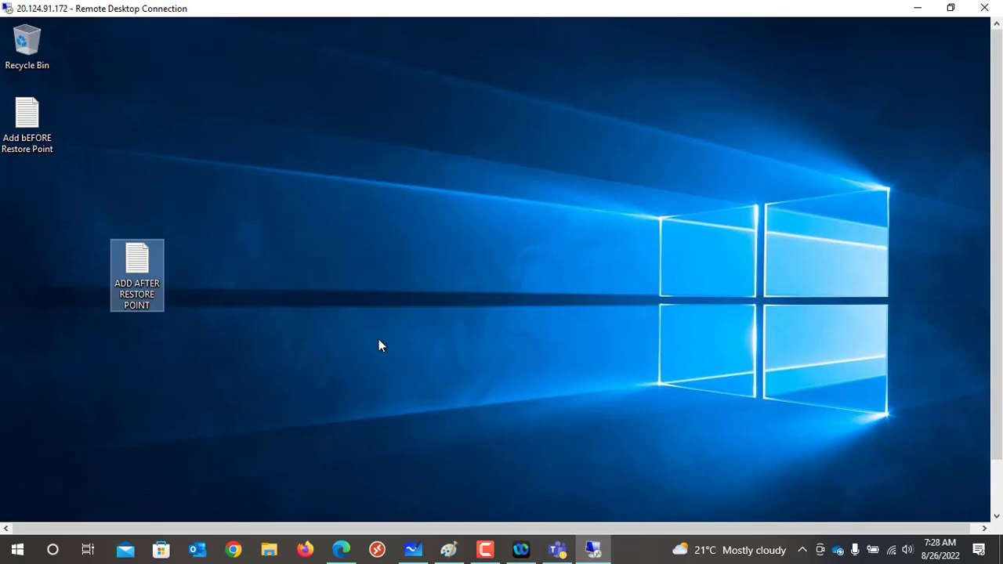
# Switch back to the Azure portal in Edge, open VM01's restore point, and select its included disk for inspection
pyautogui.click(341, 549)
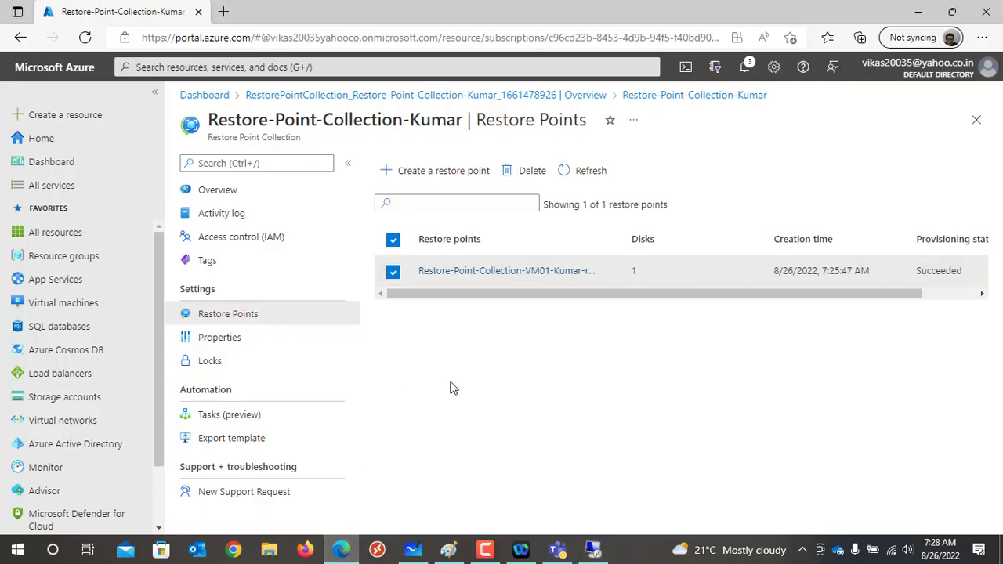
pyautogui.click(486, 271)
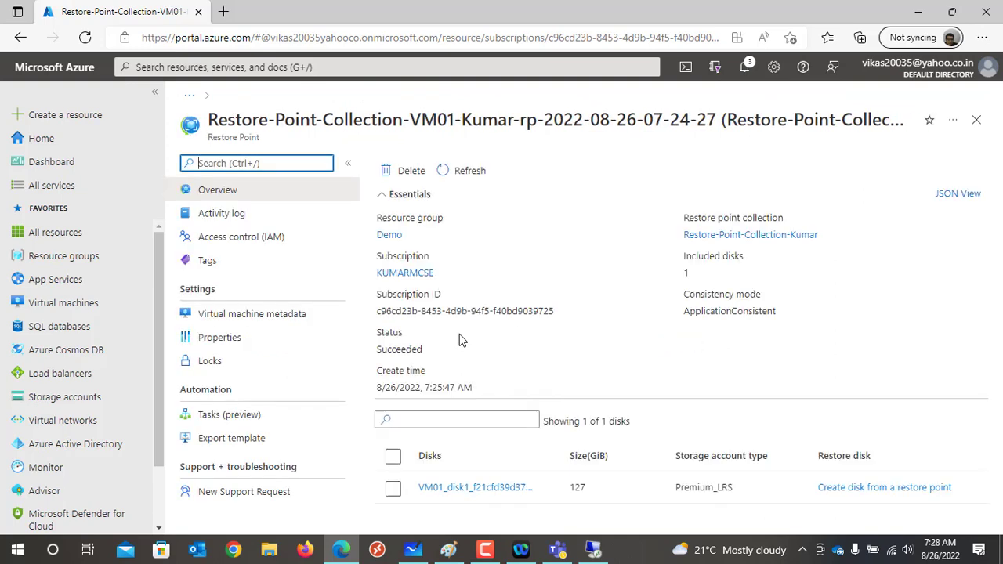
pyautogui.click(392, 487)
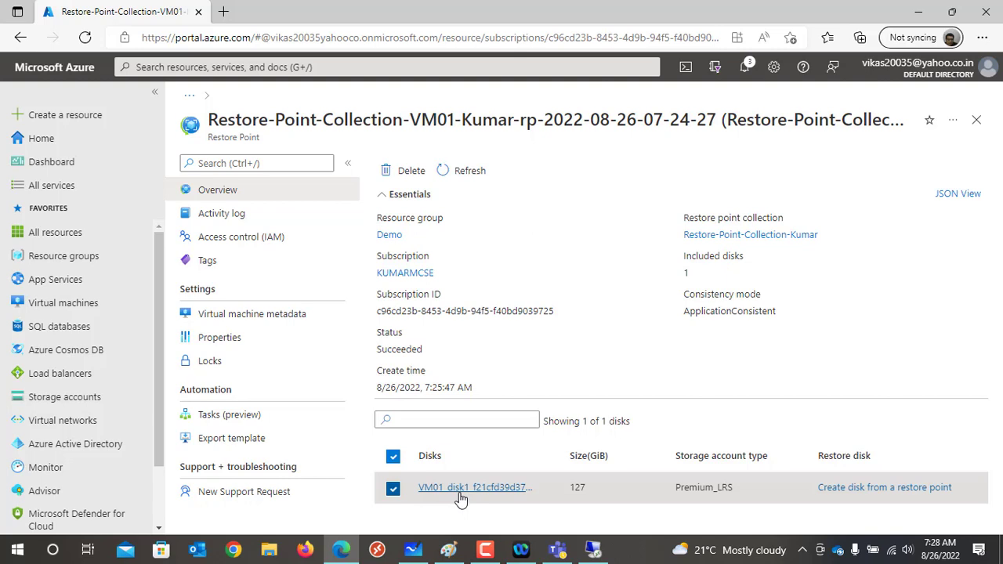
pyautogui.moveTo(286, 120); pyautogui.dragTo(383, 123)
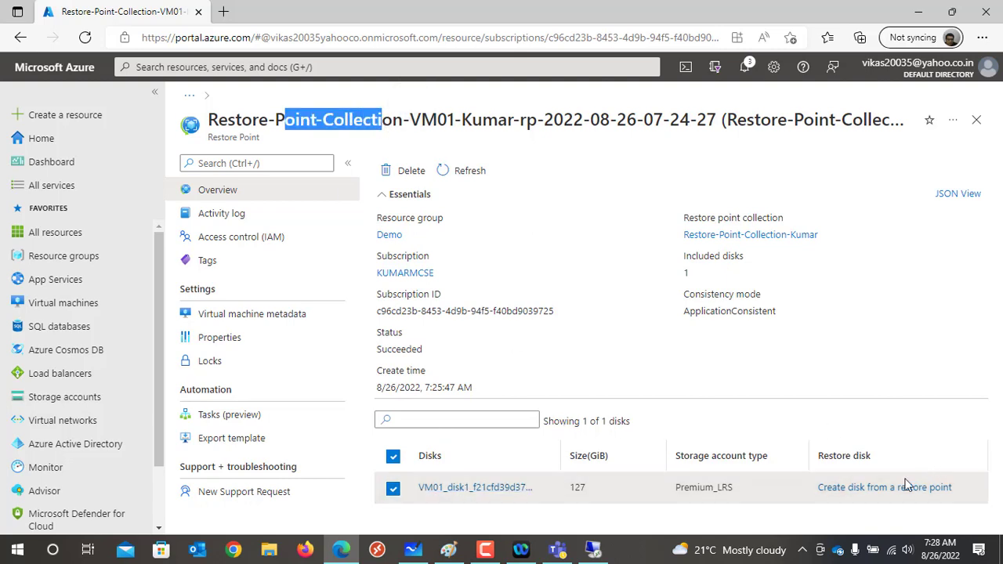
# Create a managed disk named VM01-RP-DISK from the restore point's OS disk in the Demo resource group
pyautogui.click(894, 488)
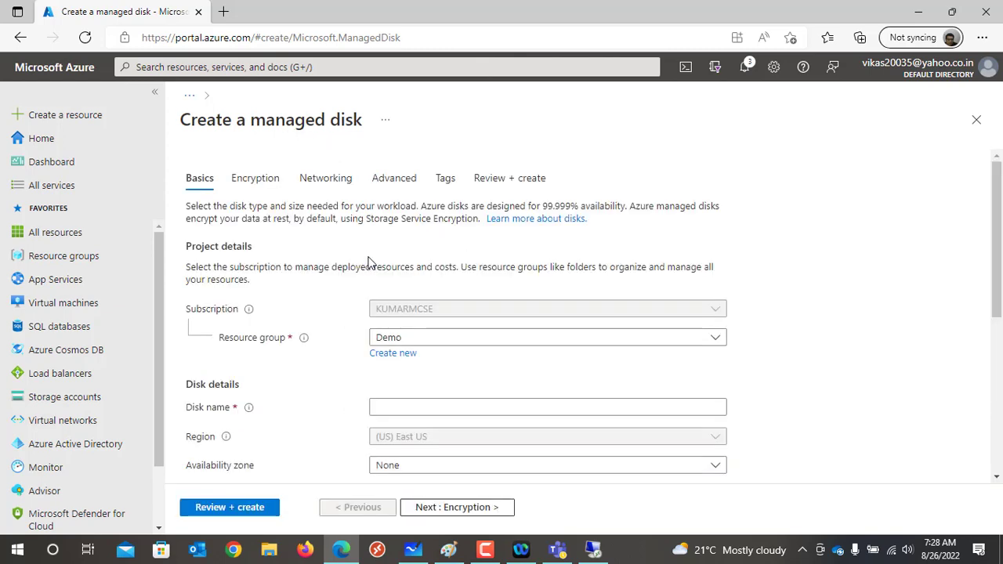
pyautogui.scroll(-1, 427, 399)
pyautogui.scroll(-2, 416, 415)
pyautogui.click(400, 174)
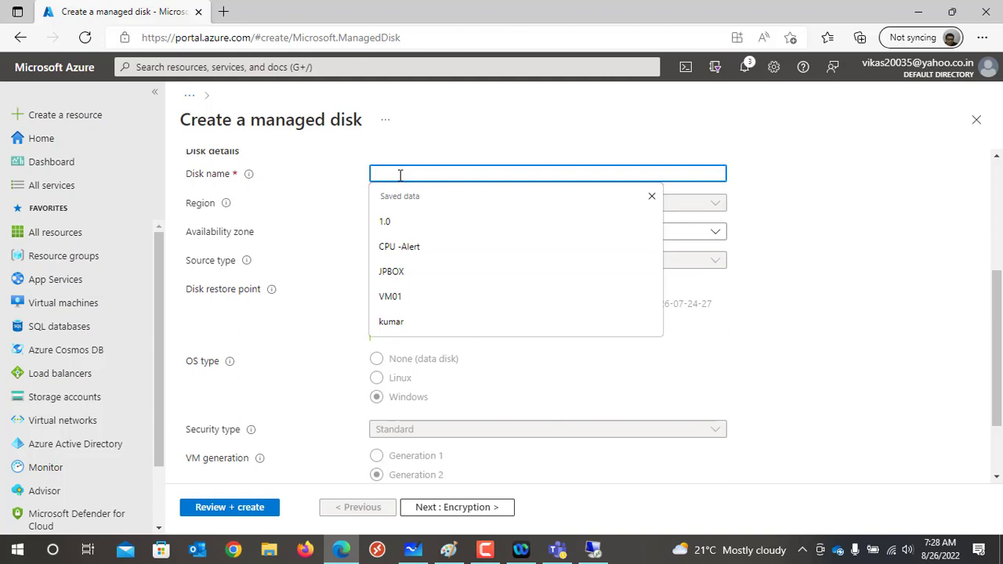
pyautogui.write('VM01-RP-DISK')
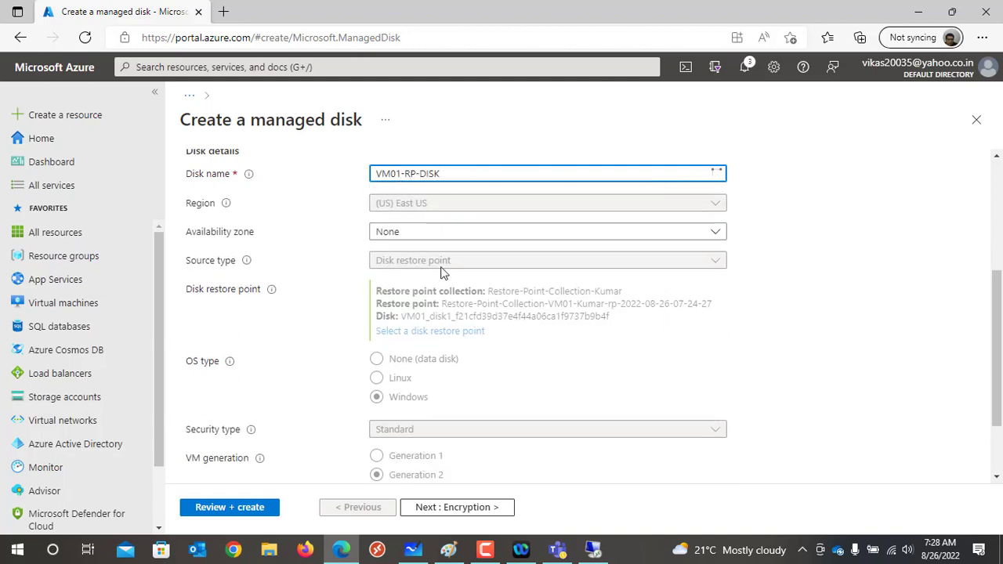
pyautogui.click(235, 508)
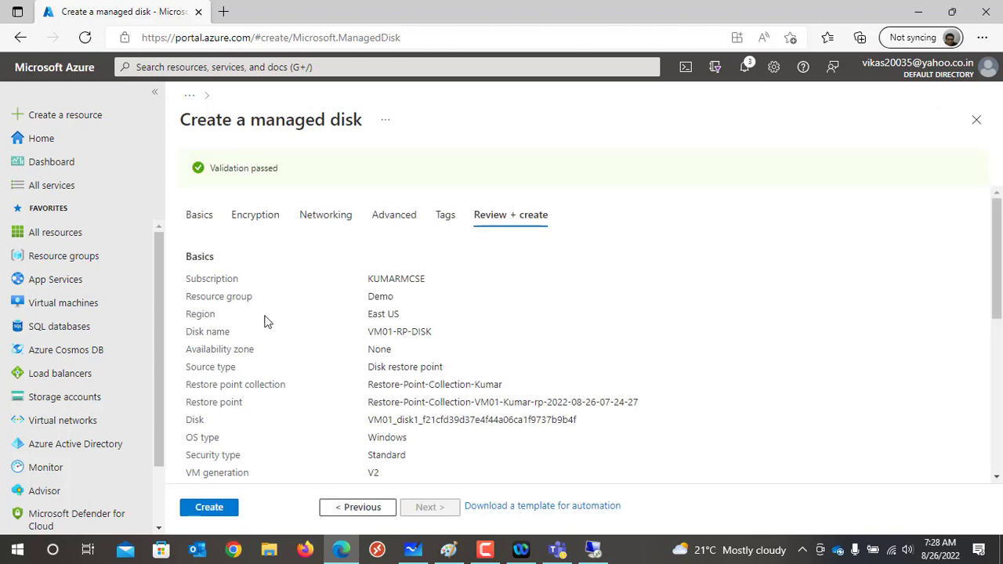
pyautogui.click(224, 509)
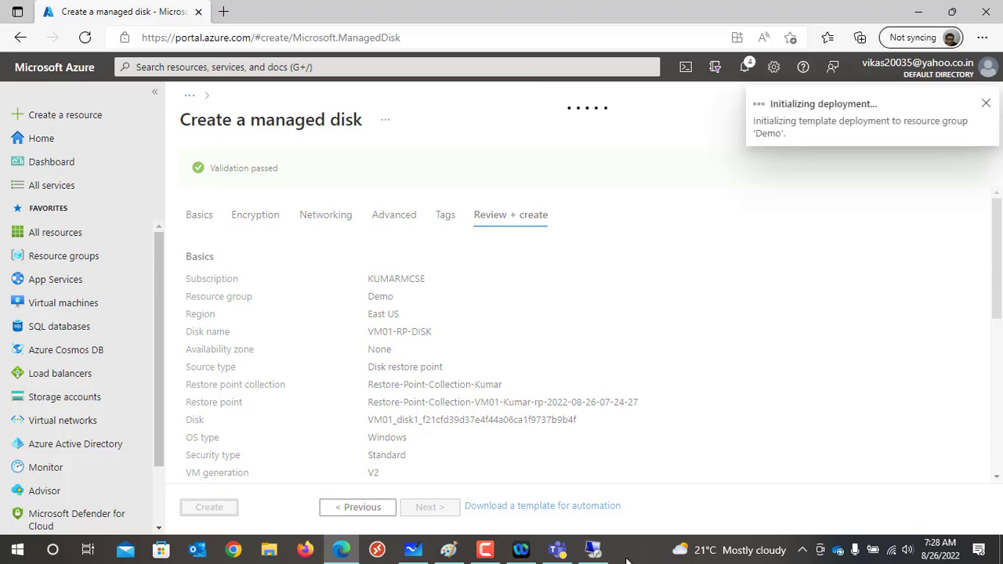
# Check the two text documents on the remote VM's desktop, then minimize the Remote Desktop session to return to the portal
pyautogui.click(593, 548)
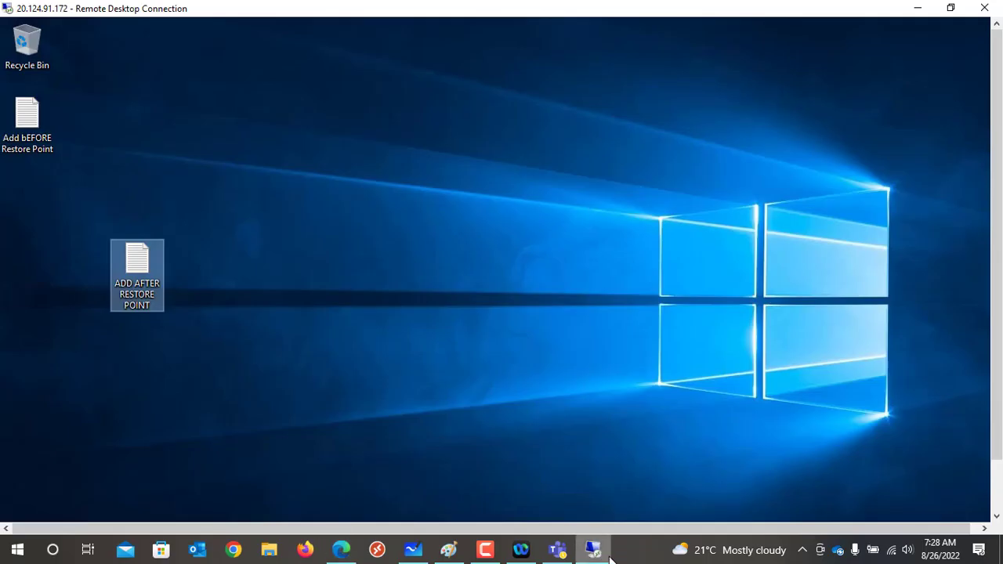
pyautogui.click(45, 141)
pyautogui.click(138, 273)
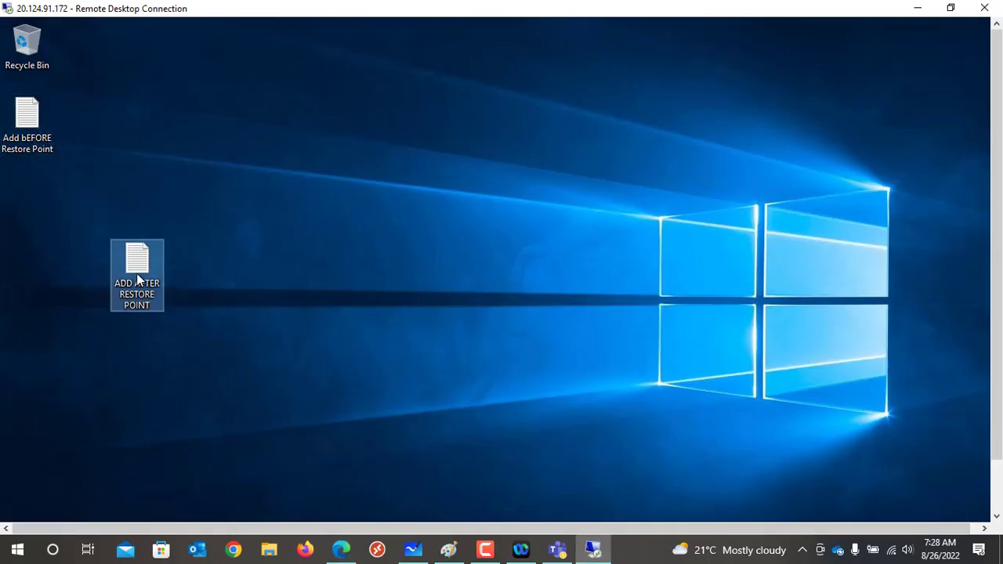
pyautogui.click(916, 9)
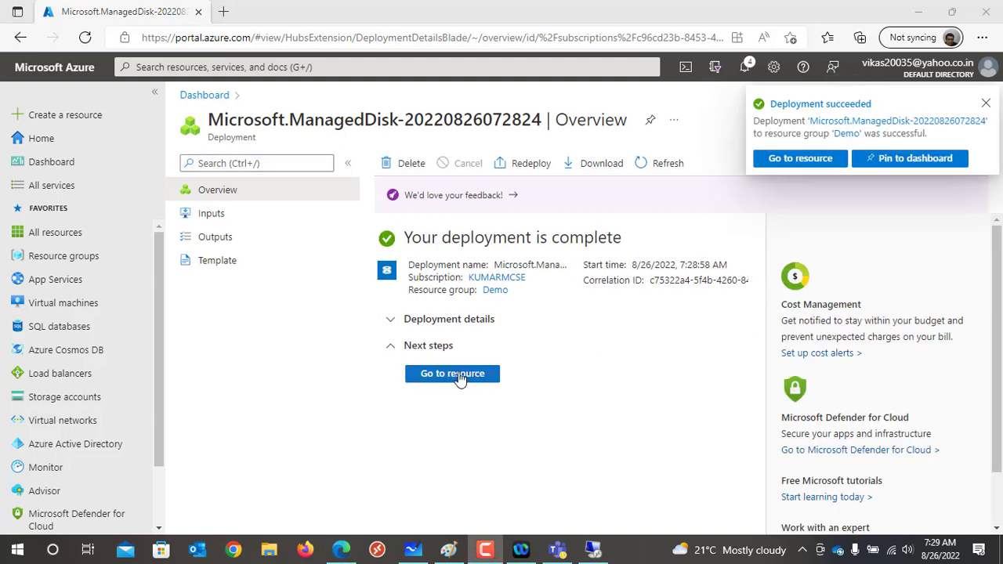
# Open the VM01-RP-DISK resource, start creating a virtual machine from it in the Demo resource group, and name it VM0009
pyautogui.click(458, 374)
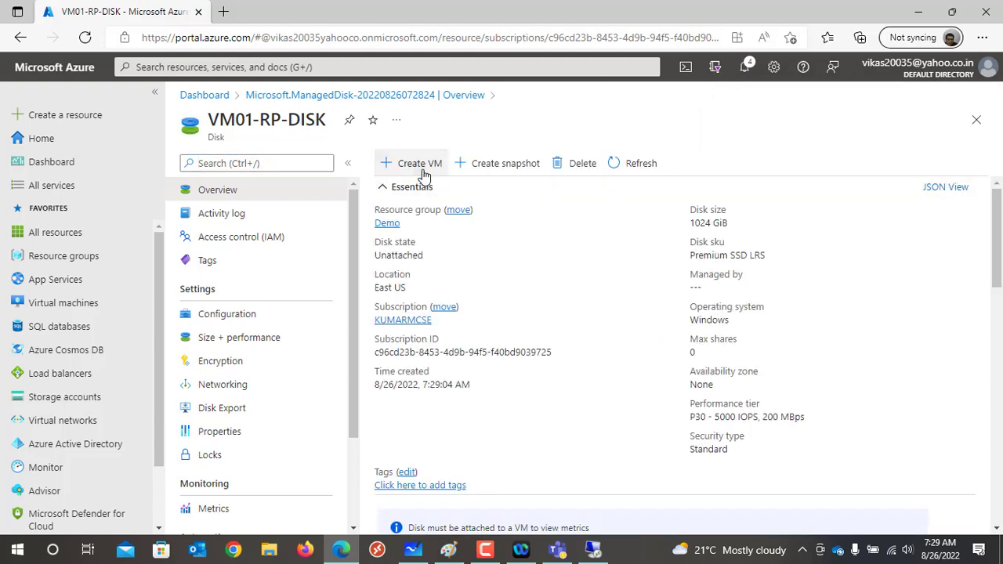
pyautogui.click(419, 164)
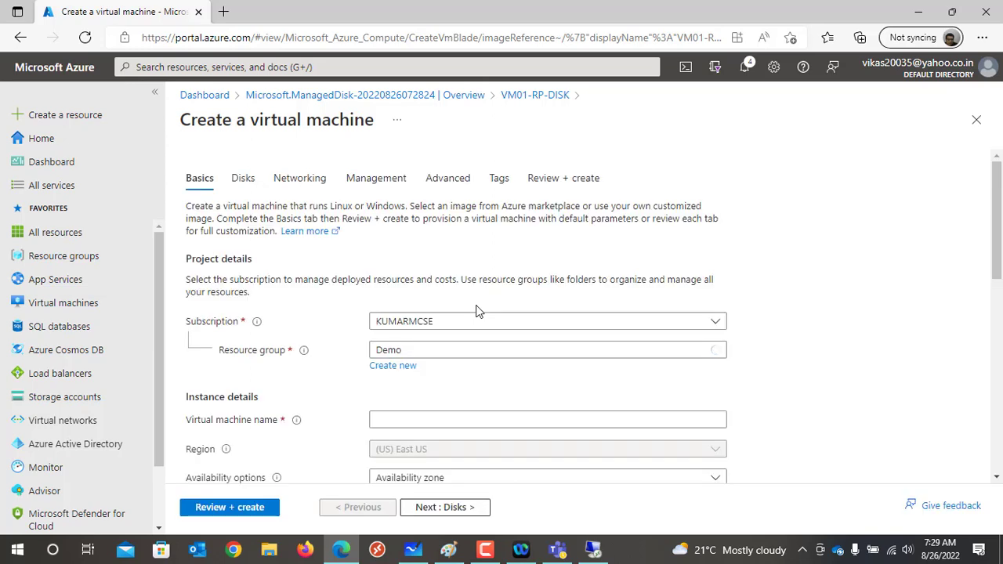
pyautogui.click(463, 357)
pyautogui.click(463, 354)
pyautogui.click(429, 418)
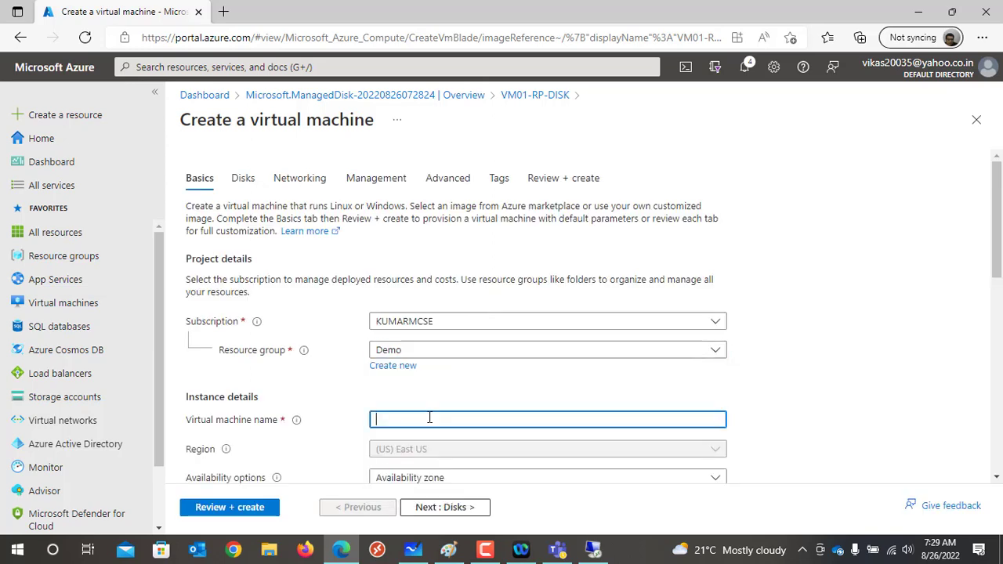
pyautogui.write('VM0')
pyautogui.press('BackSpace')
pyautogui.scroll(-3, 424, 282)
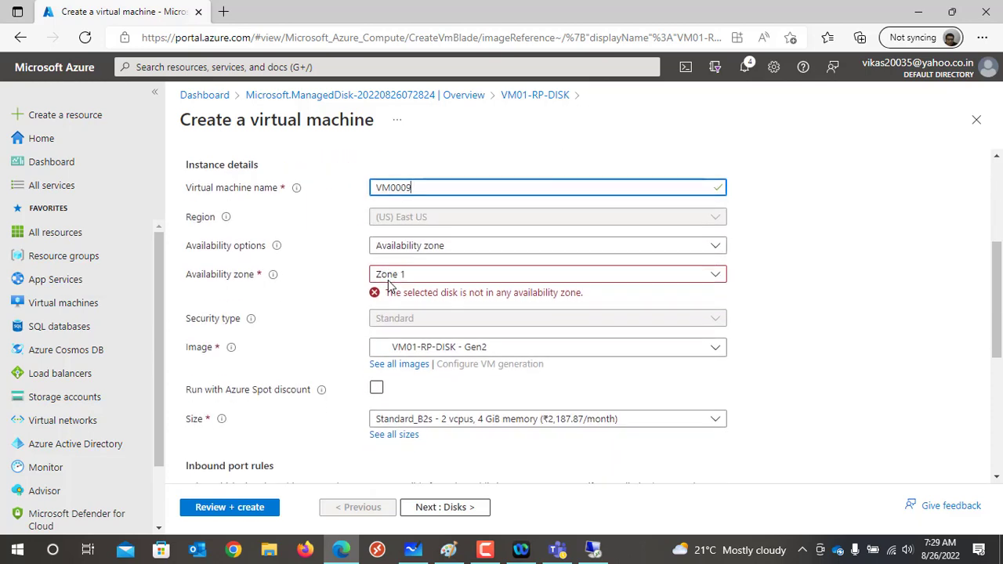
# Set the availability options to No infrastructure redundancy required and check the image list, keeping VM01-RP-DISK - Gen2 selected
pyautogui.click(439, 248)
pyautogui.click(445, 267)
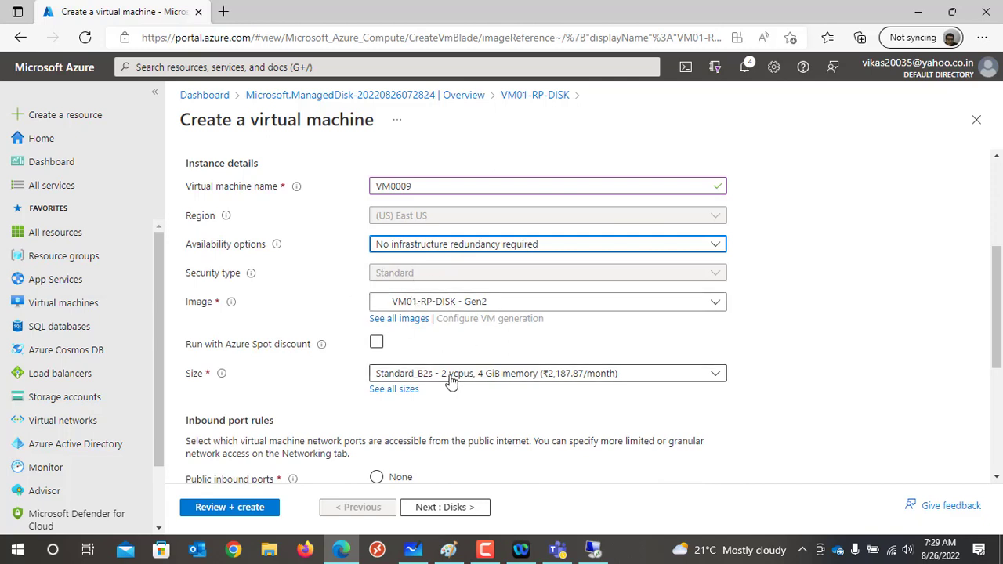
pyautogui.click(449, 307)
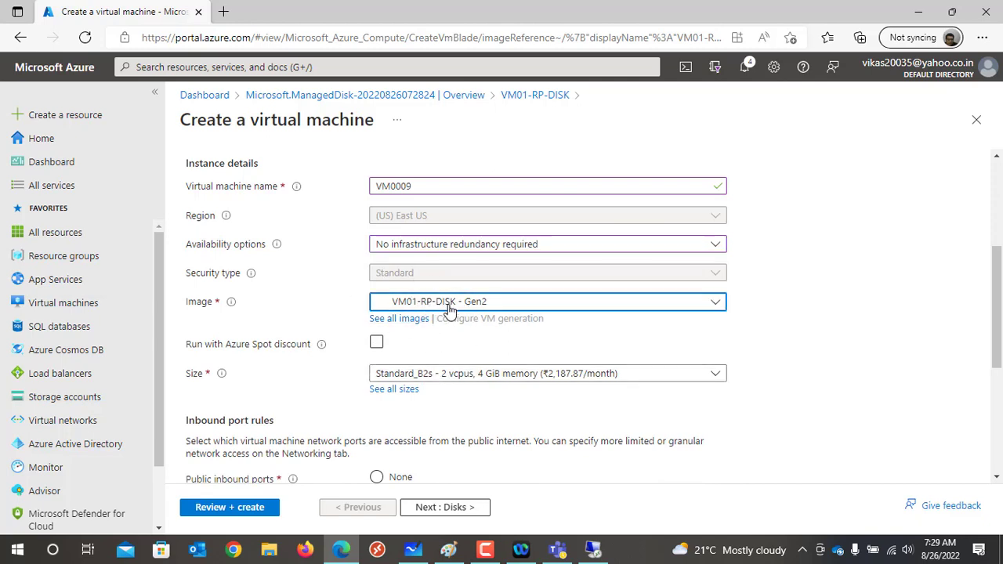
pyautogui.click(449, 307)
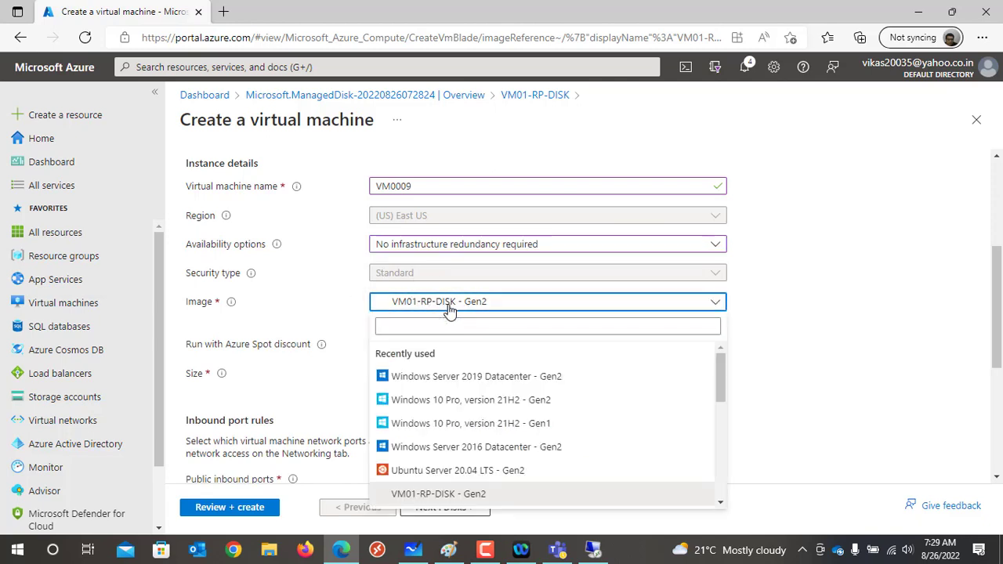
pyautogui.click(641, 310)
pyautogui.click(359, 360)
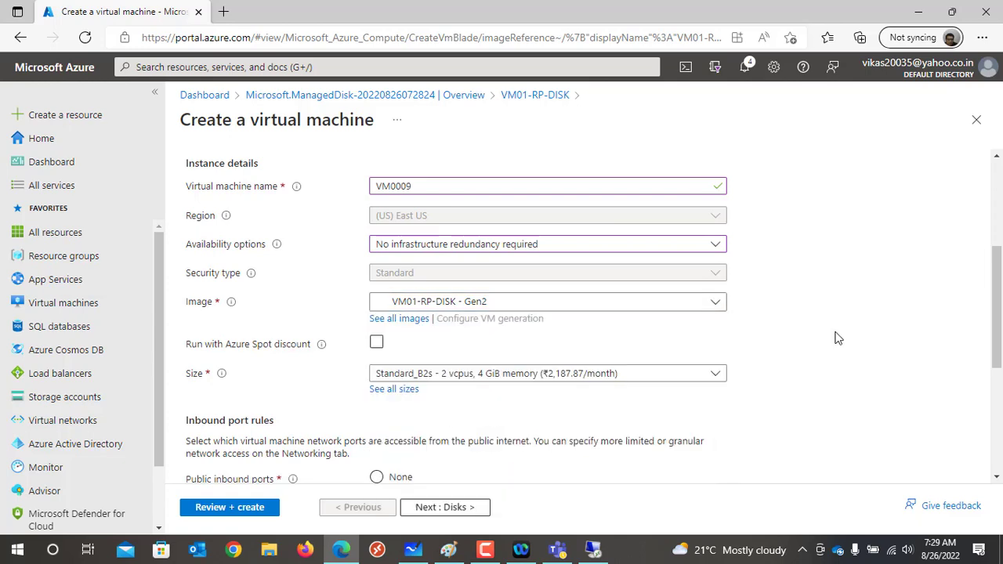
# Set the license type, keep the default disk and networking settings, then validate and create VM0009
pyautogui.scroll(-2, 360, 361)
pyautogui.scroll(-2, 362, 361)
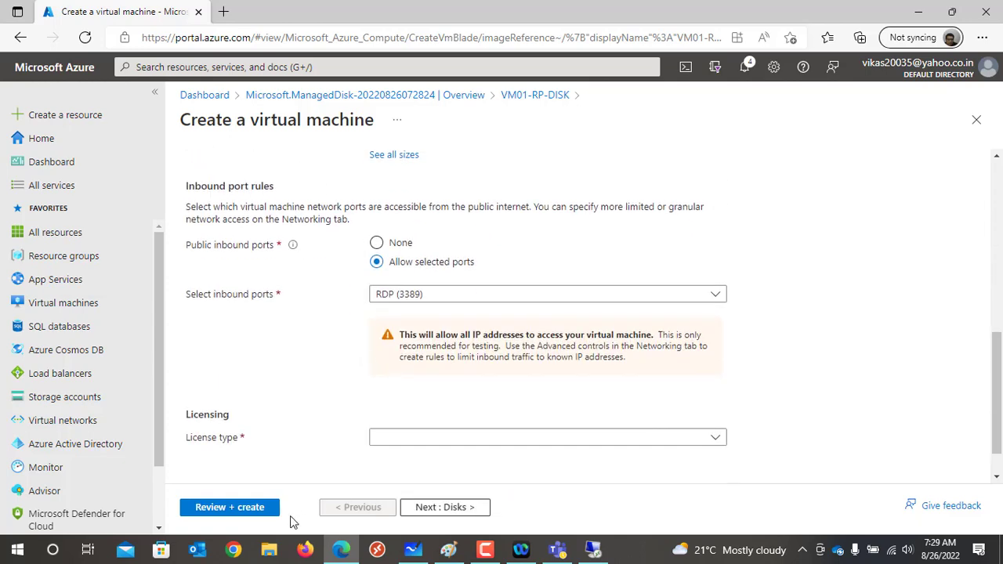
pyautogui.click(402, 444)
pyautogui.click(410, 443)
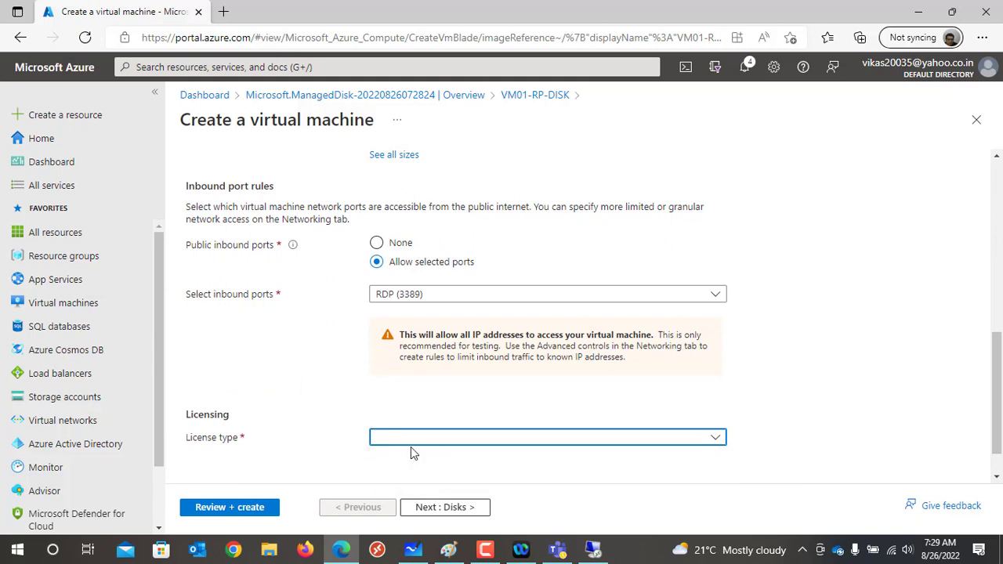
pyautogui.scroll(-2, 412, 448)
pyautogui.click(439, 509)
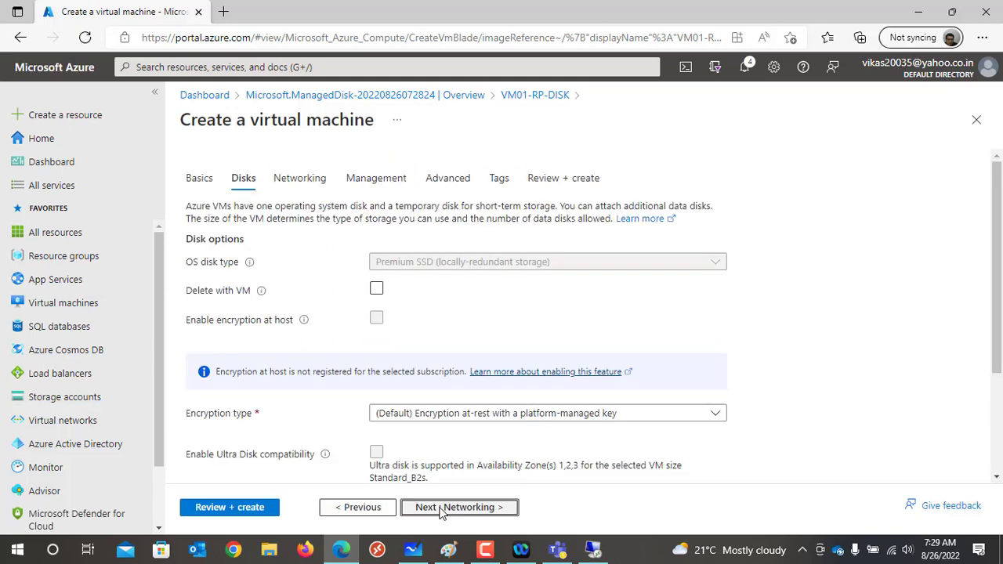
pyautogui.click(441, 508)
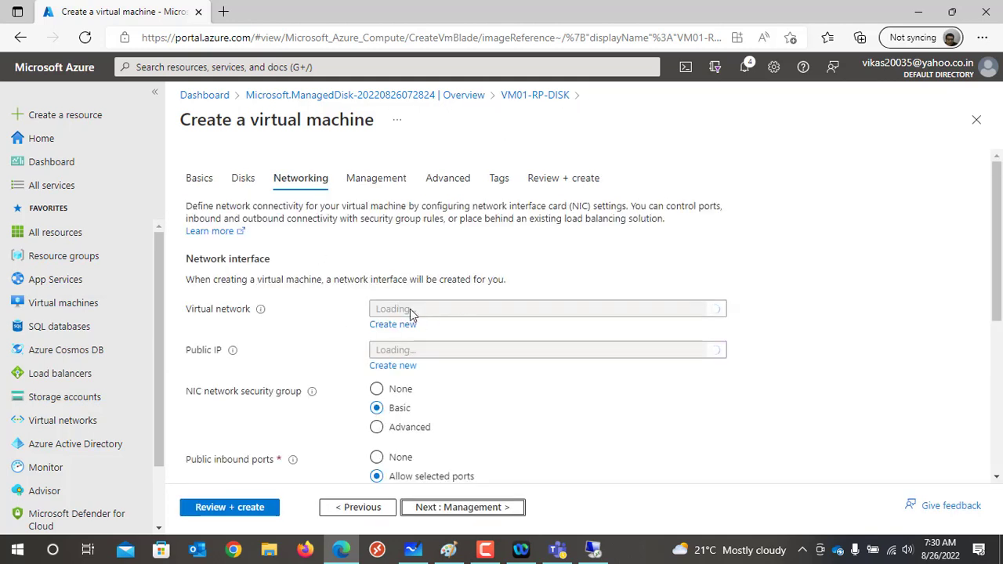
pyautogui.click(237, 507)
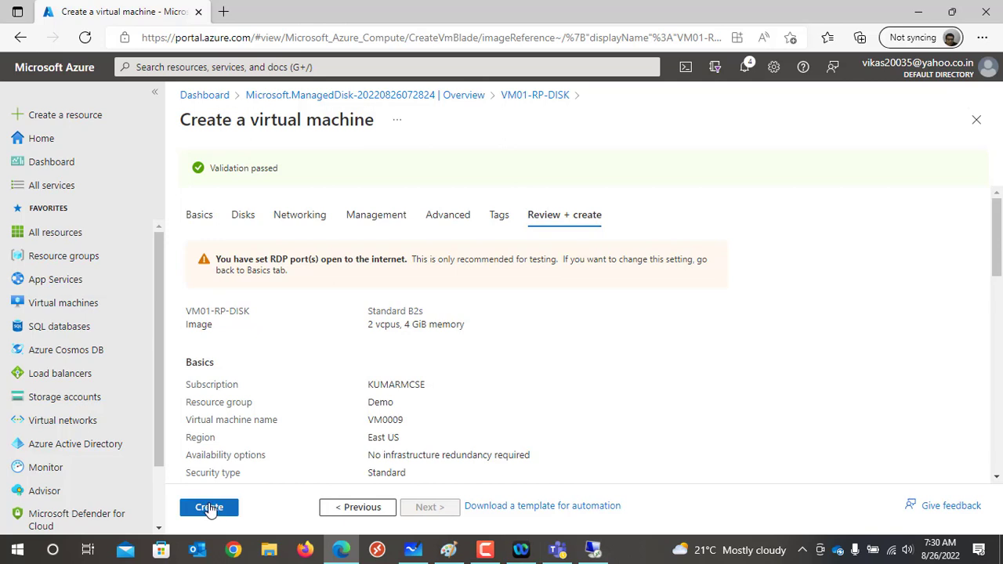
pyautogui.click(229, 507)
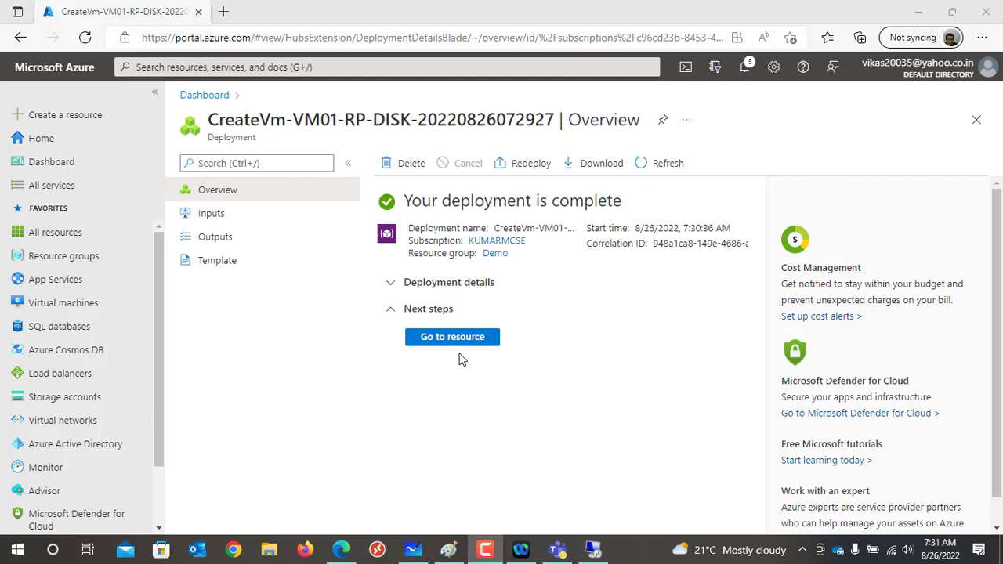
# Open the VM0009 resource, copy its public IP address, and start a trusted Remote Desktop connection to 40.85.169.18
pyautogui.click(461, 341)
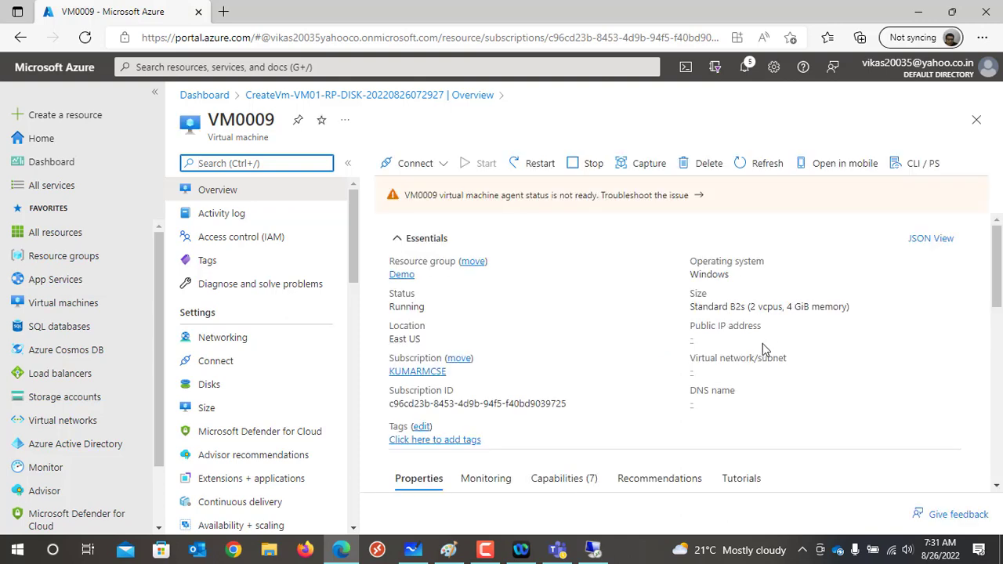
pyautogui.click(750, 341)
pyautogui.press('super+r')
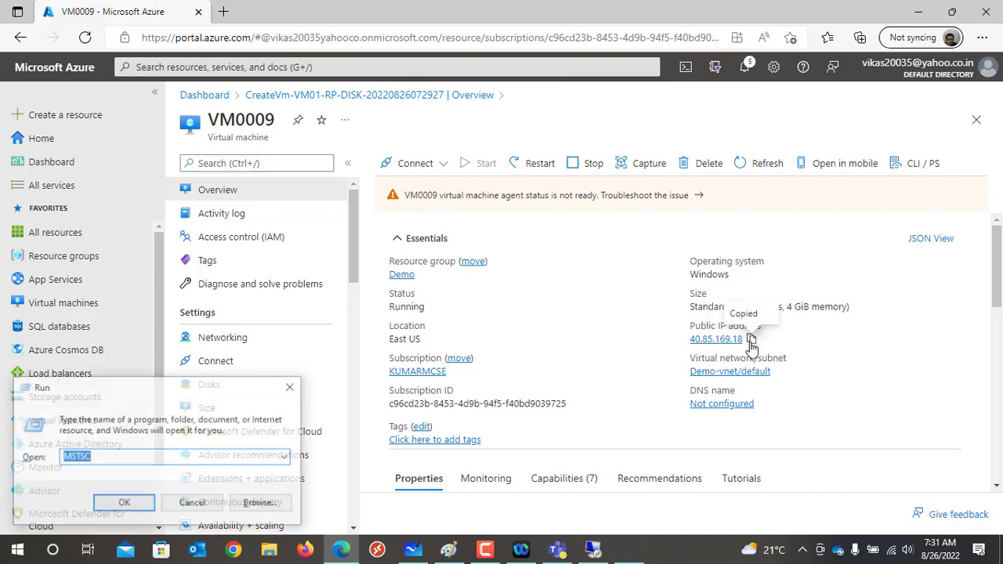
pyautogui.press('Return')
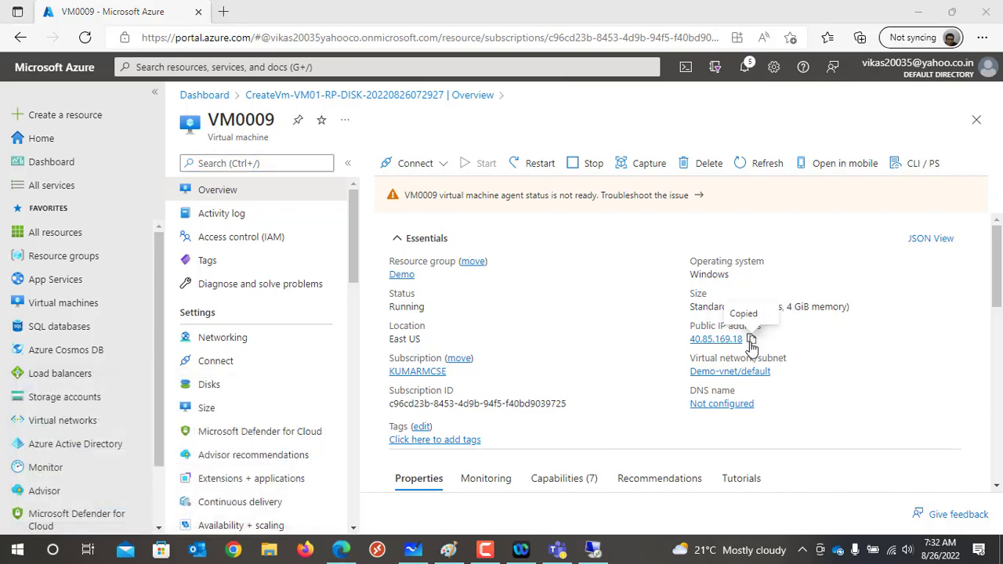
pyautogui.hotkey('ctrl', 'v')
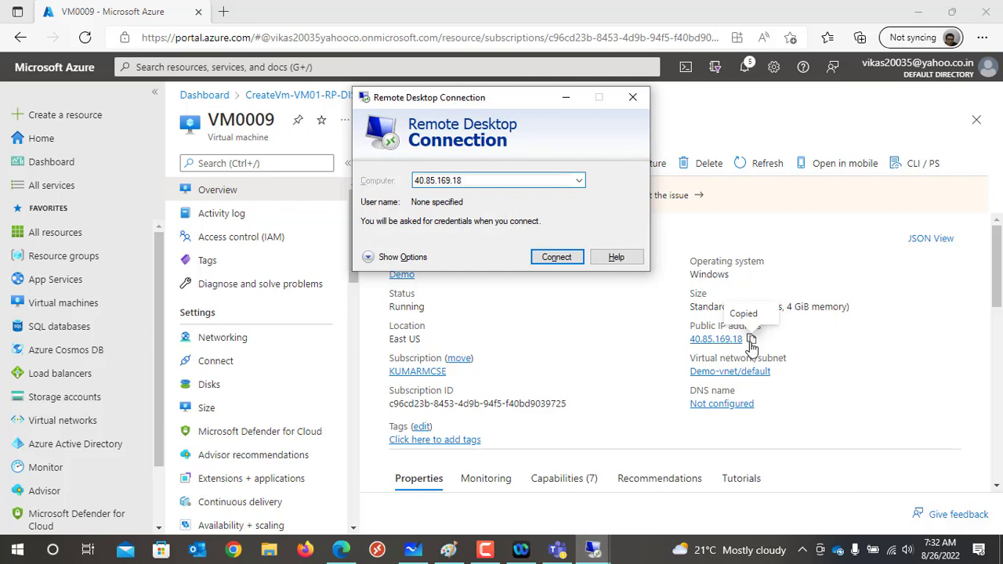
pyautogui.click(557, 257)
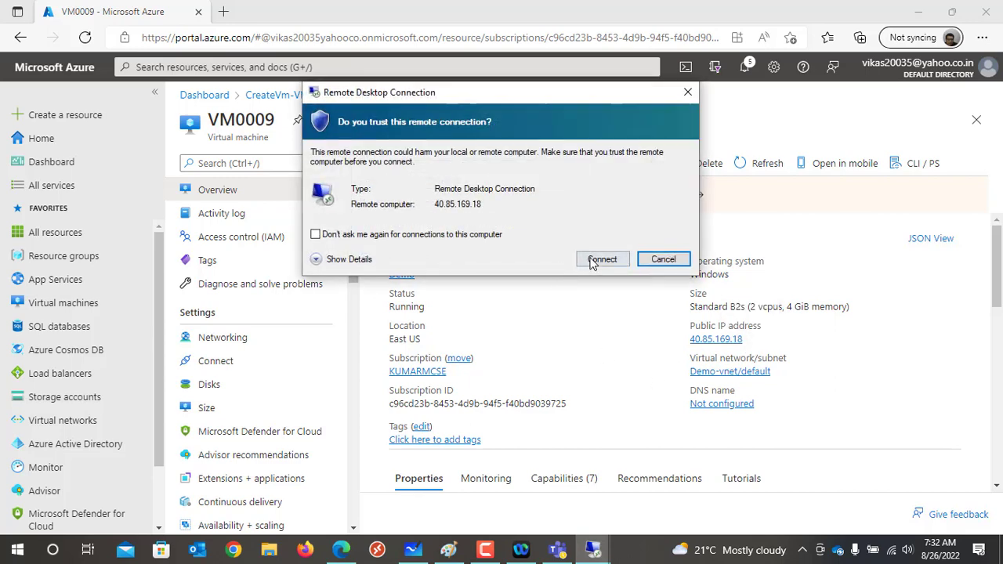
pyautogui.click(593, 261)
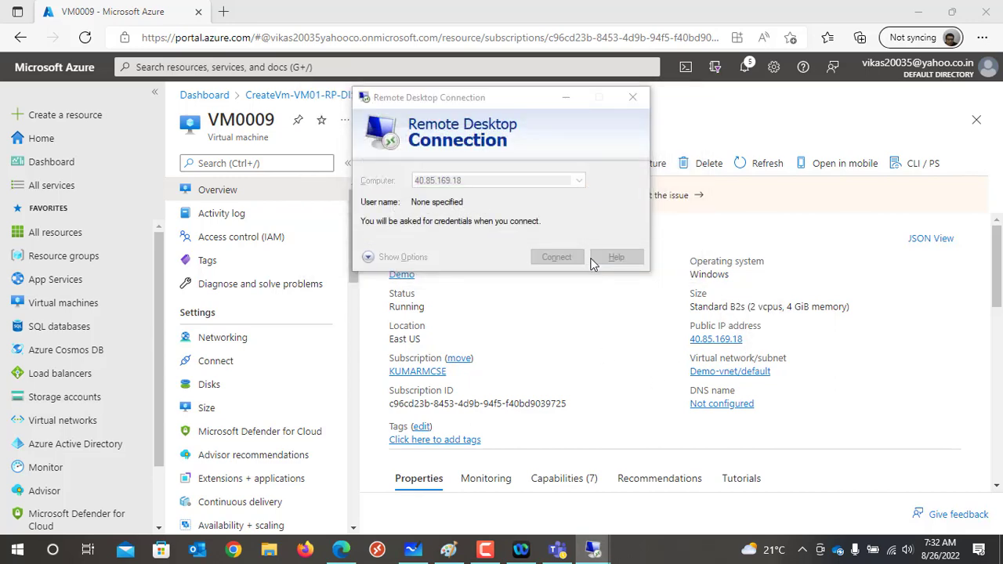
# Sign in to VM0009 with the administrator user name and account password, and accept the connection to open its desktop
pyautogui.write('KUMAR')
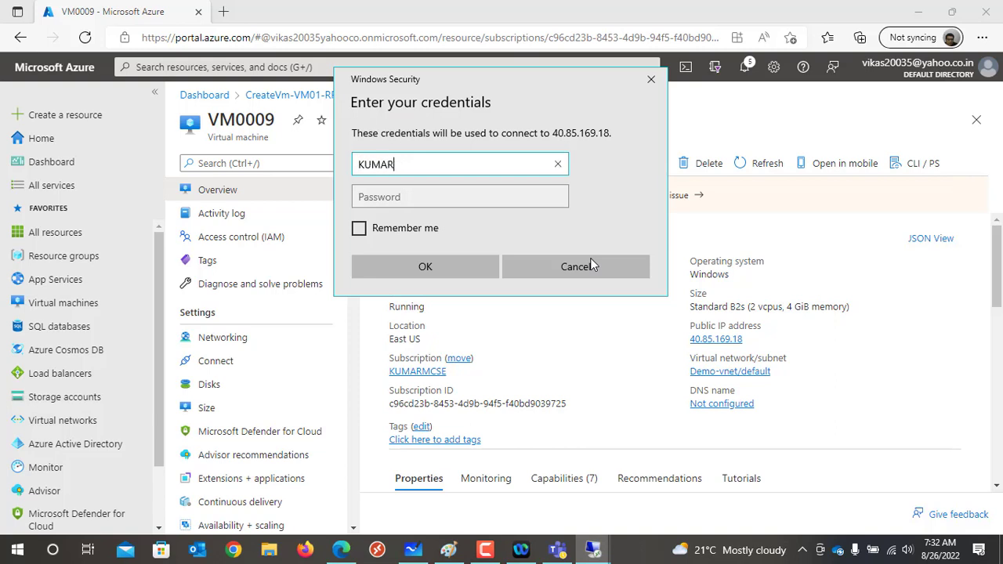
pyautogui.press('Tab')
pyautogui.write('•••••••••')
pyautogui.press('capslock')
pyautogui.write('•')
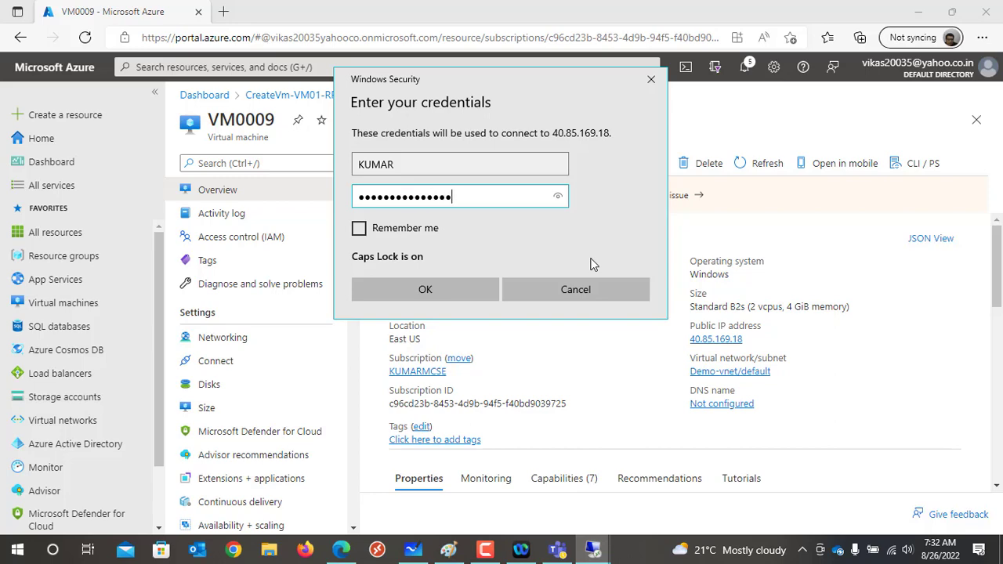
pyautogui.press('Return')
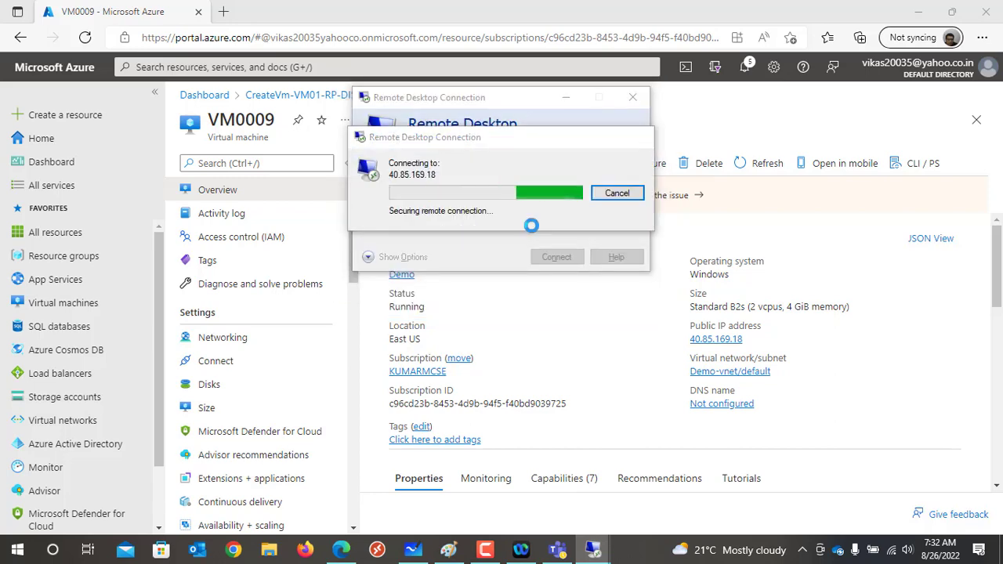
pyautogui.click(562, 311)
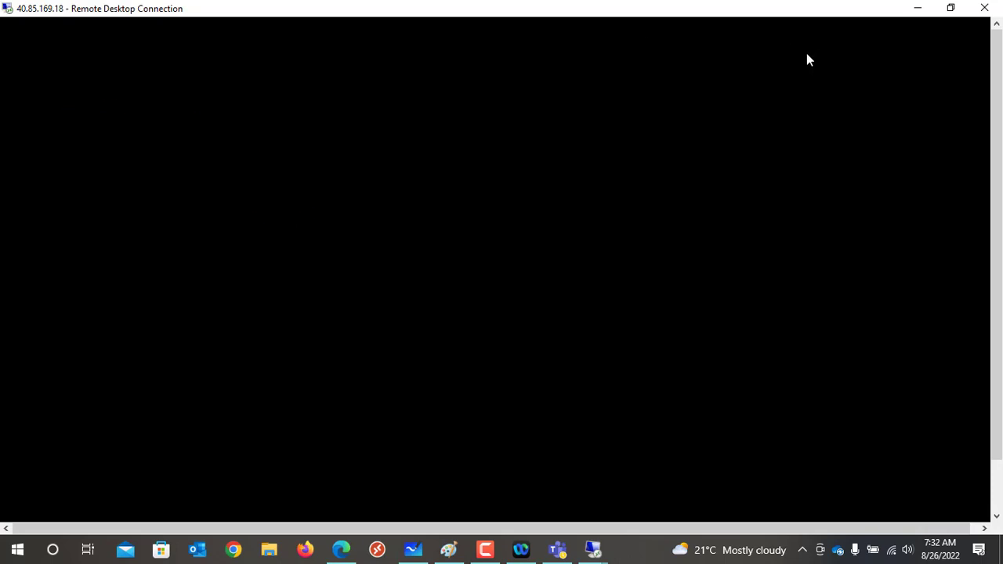
pyautogui.click(826, 61)
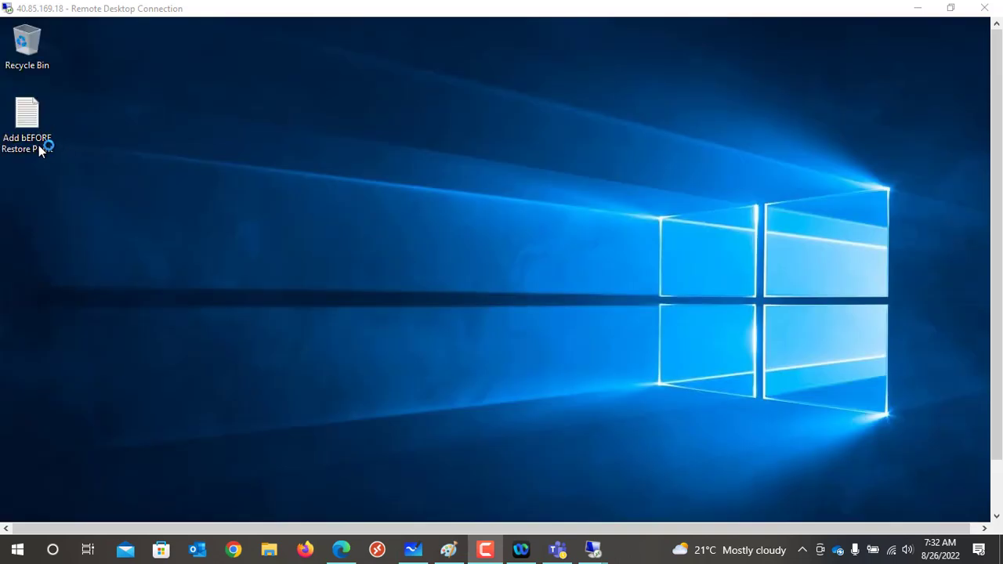
# Check the text document on VM0009's desktop and dismiss the Shutdown Event Tracker without giving a reason
pyautogui.click(39, 145)
pyautogui.click(47, 151)
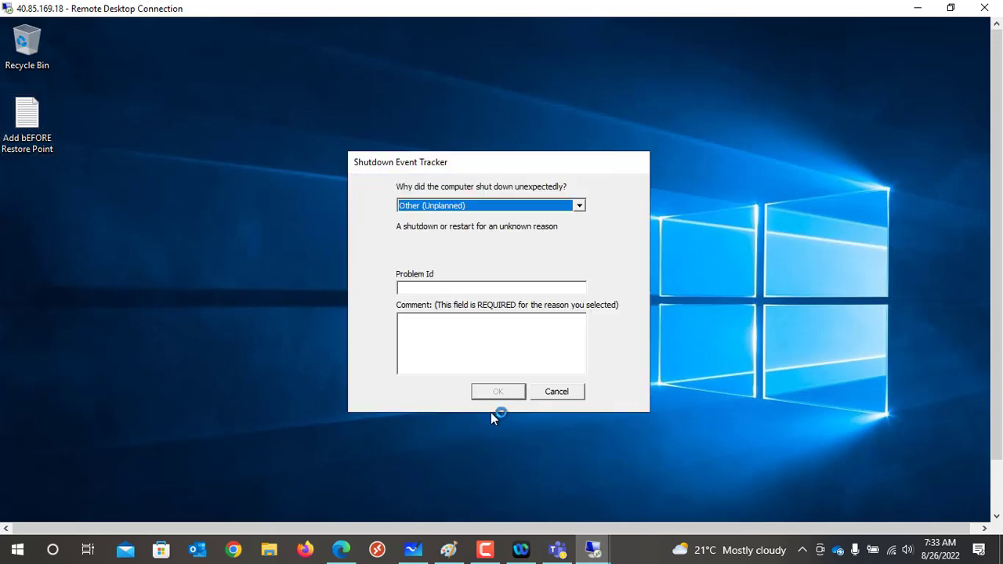
pyautogui.click(548, 392)
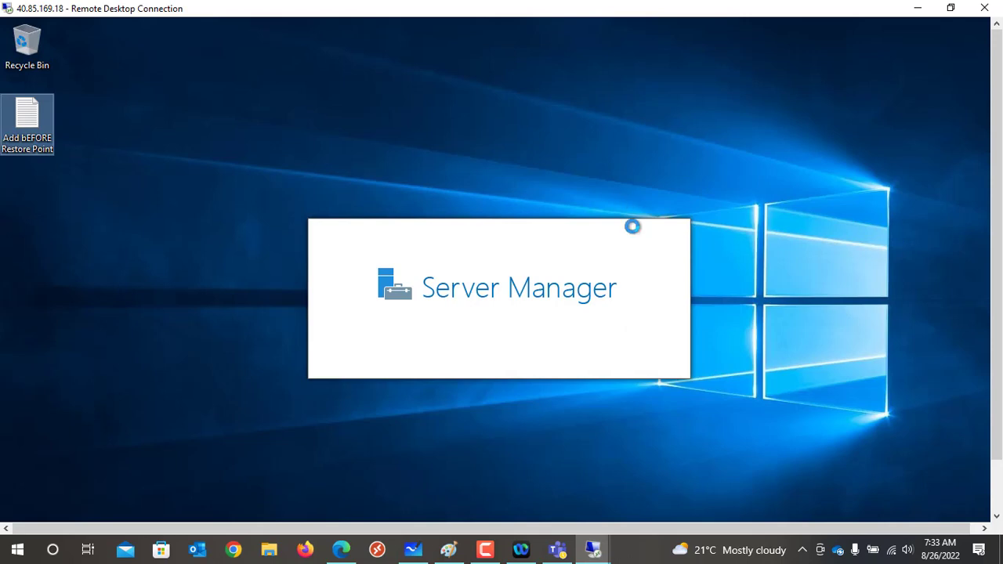
# Switch to Microsoft Whiteboard, handwrite the trainer's contact e-mail below the limitations text, and mark its ending with a double-headed arrow
pyautogui.click(421, 556)
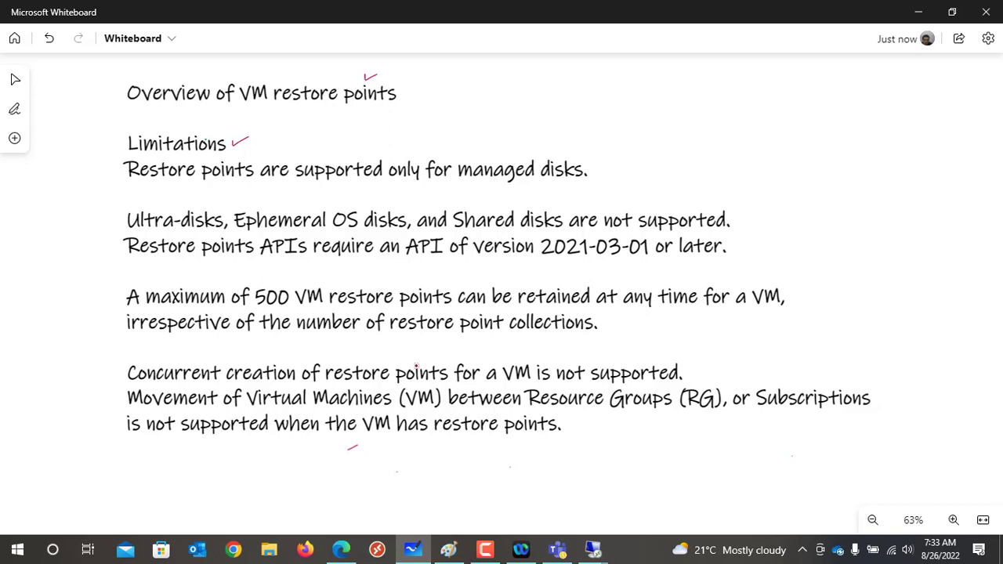
pyautogui.moveTo(458, 462)
pyautogui.mouseDown()
pyautogui.moveTo(495, 452)
pyautogui.moveTo(489, 493)
pyautogui.mouseUp()
pyautogui.moveTo(503, 481)
pyautogui.mouseDown()
pyautogui.moveTo(510, 467)
pyautogui.moveTo(523, 480)
pyautogui.mouseUp()
pyautogui.moveTo(526, 475)
pyautogui.mouseDown()
pyautogui.moveTo(542, 475)
pyautogui.moveTo(563, 453)
pyautogui.moveTo(563, 472)
pyautogui.moveTo(591, 462)
pyautogui.moveTo(603, 440)
pyautogui.moveTo(612, 463)
pyautogui.mouseUp()
pyautogui.moveTo(609, 452); pyautogui.dragTo(633, 436)
pyautogui.moveTo(633, 436)
pyautogui.mouseDown()
pyautogui.moveTo(647, 461)
pyautogui.moveTo(672, 446)
pyautogui.moveTo(682, 462)
pyautogui.moveTo(716, 462)
pyautogui.moveTo(724, 440)
pyautogui.moveTo(738, 469)
pyautogui.moveTo(757, 467)
pyautogui.mouseUp()
pyautogui.moveTo(786, 435)
pyautogui.mouseDown()
pyautogui.moveTo(769, 448)
pyautogui.moveTo(815, 428)
pyautogui.mouseUp()
pyautogui.moveTo(804, 429)
pyautogui.mouseDown()
pyautogui.moveTo(801, 453)
pyautogui.moveTo(820, 449)
pyautogui.mouseUp()
pyautogui.moveTo(820, 428)
pyautogui.mouseDown()
pyautogui.moveTo(840, 418)
pyautogui.moveTo(831, 449)
pyautogui.mouseUp()
pyautogui.click(856, 439)
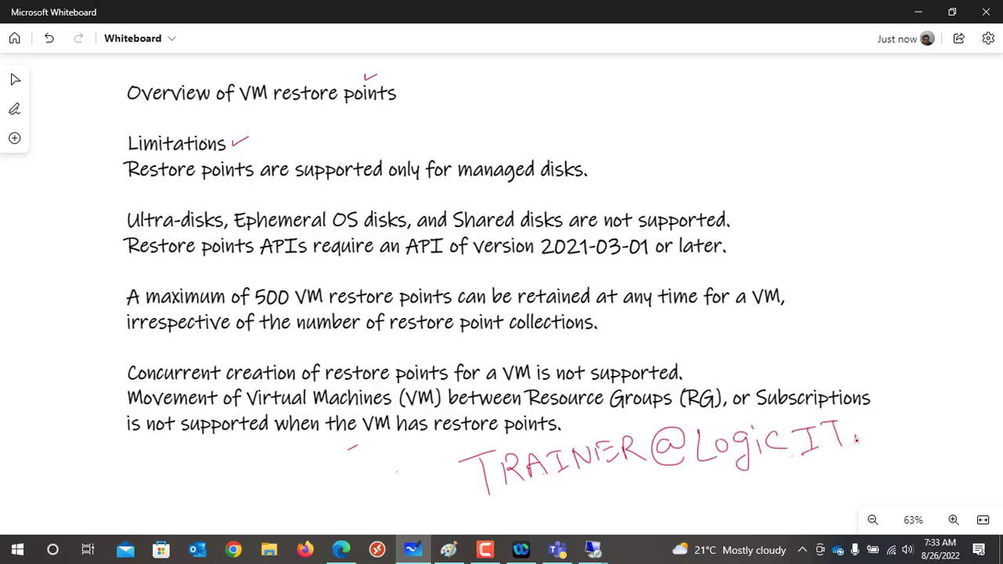
pyautogui.moveTo(867, 419)
pyautogui.mouseDown()
pyautogui.moveTo(865, 441)
pyautogui.moveTo(897, 440)
pyautogui.mouseUp()
pyautogui.moveTo(829, 462)
pyautogui.mouseDown()
pyautogui.moveTo(865, 452)
pyautogui.moveTo(868, 460)
pyautogui.moveTo(842, 465)
pyautogui.mouseUp()
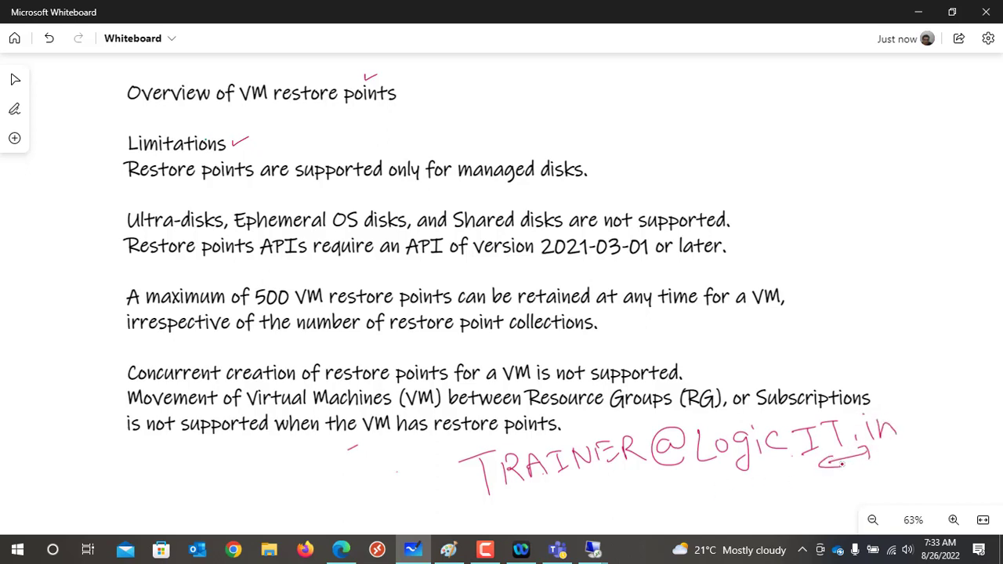